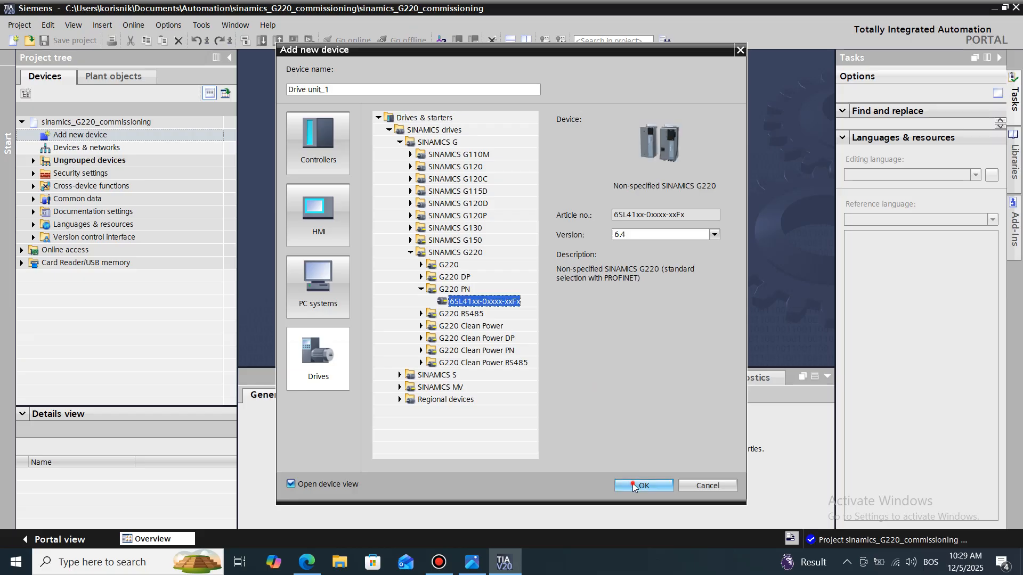
# - Add the non-specified SINAMICS G220 PN drive, version 6.4, and start a new security configuration with default settings
pyautogui.click(644, 486)
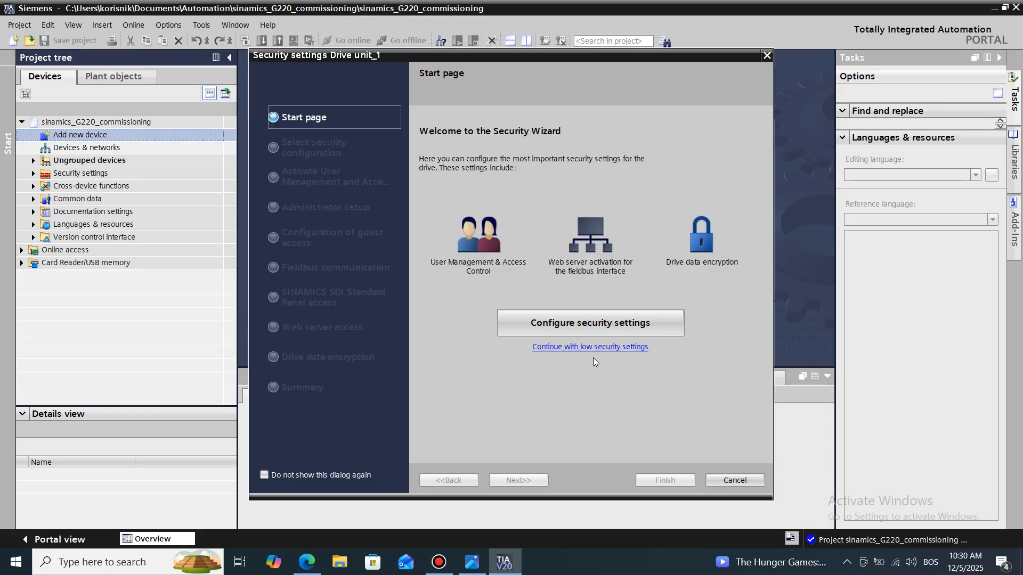
pyautogui.click(596, 319)
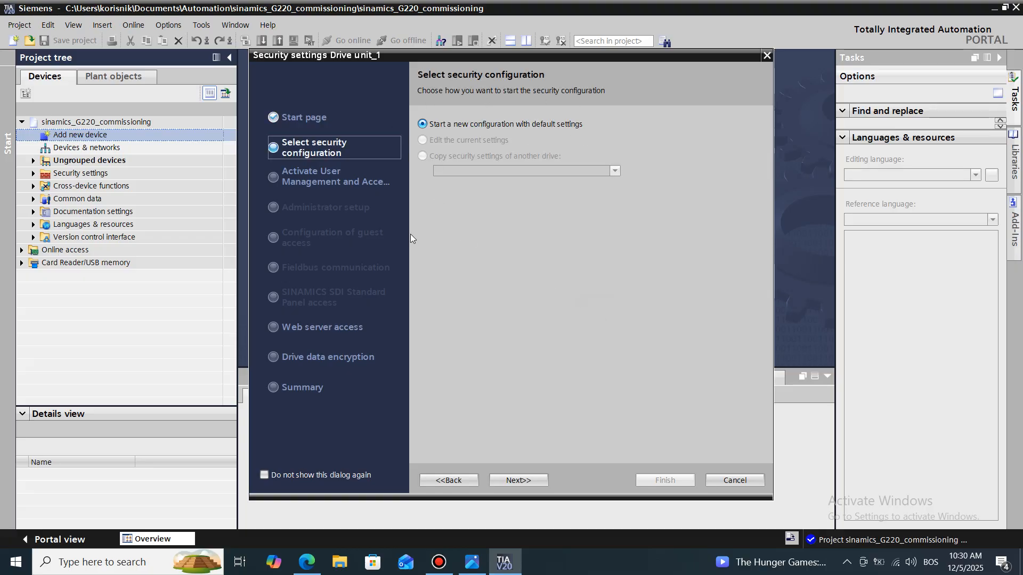
pyautogui.click(516, 481)
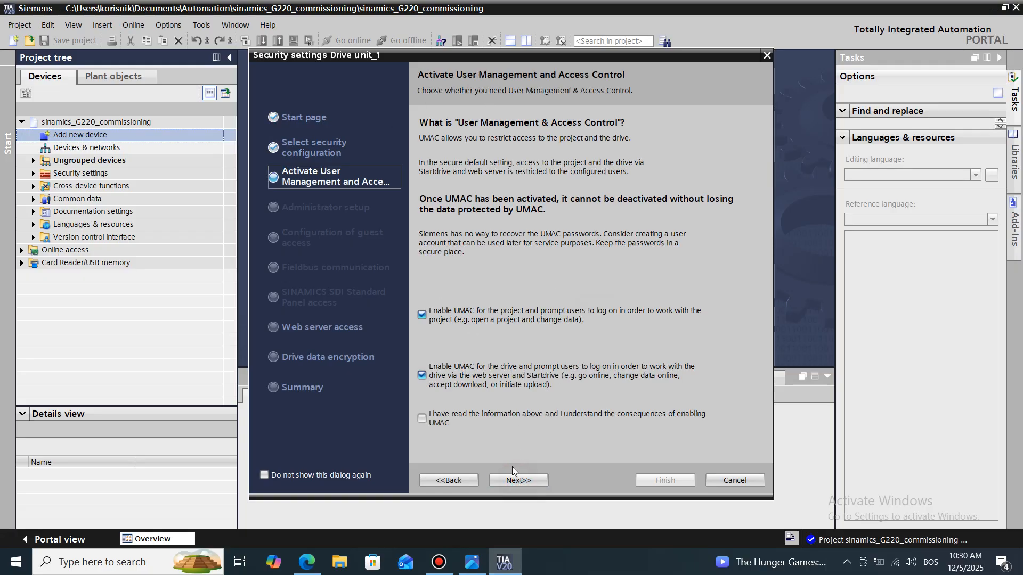
# - Acknowledge the consequences of enabling UMAC for project and drive, and set up the administrator with user name Sinamics and a confirmed password
pyautogui.click(470, 417)
pyautogui.click(541, 480)
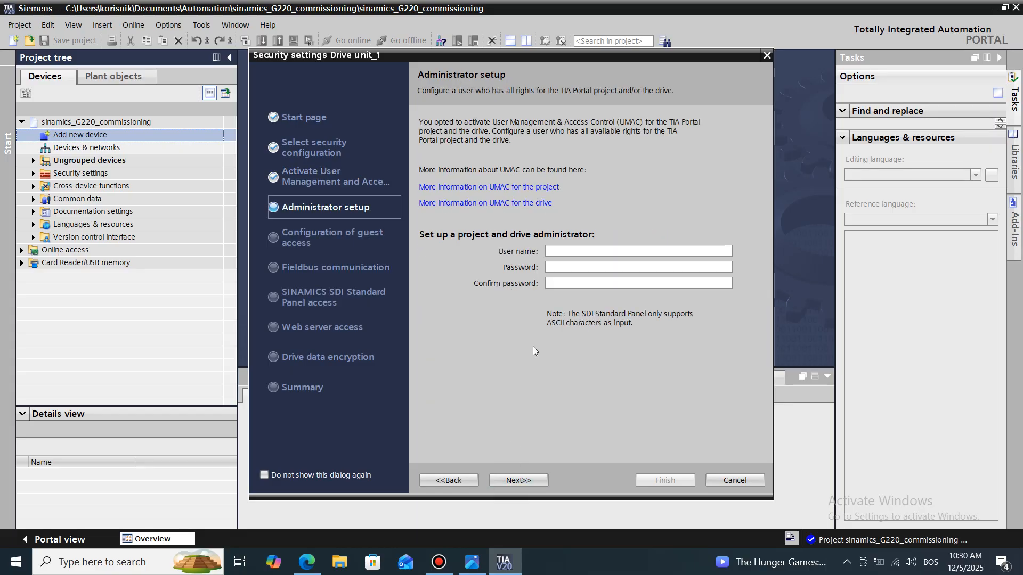
pyautogui.click(576, 251)
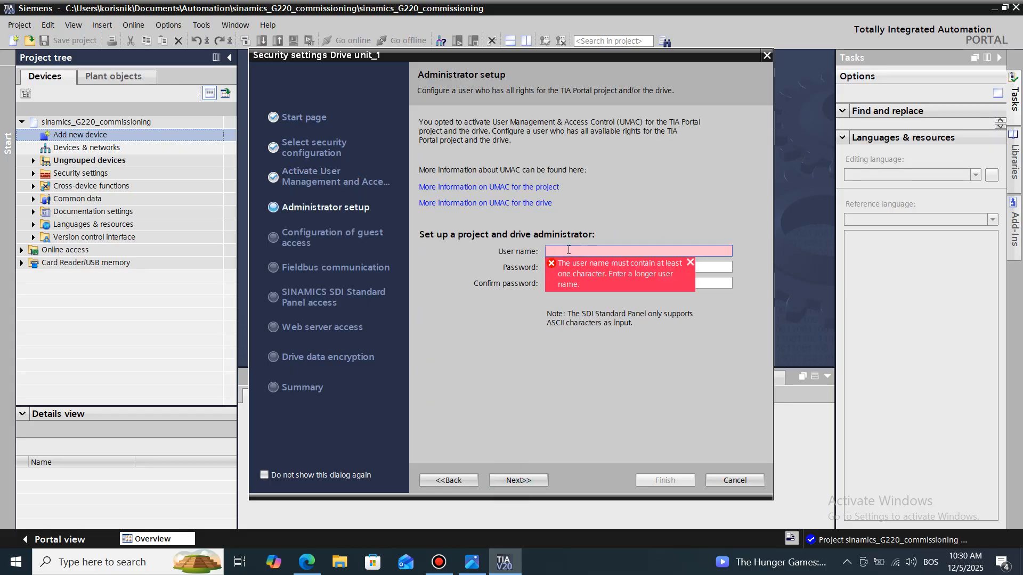
pyautogui.write('Sinamics')
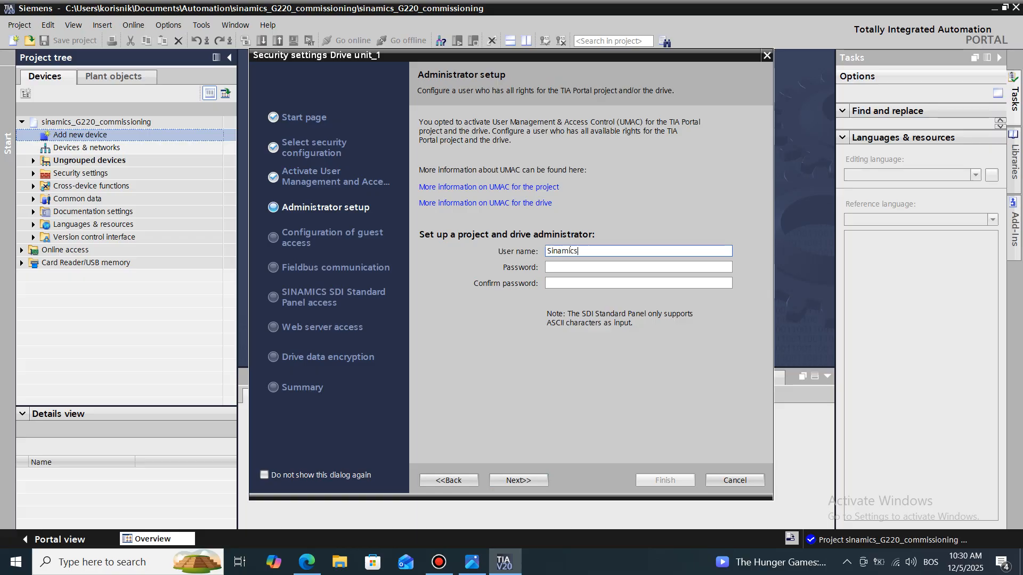
pyautogui.press('Tab')
pyautogui.write('*****')
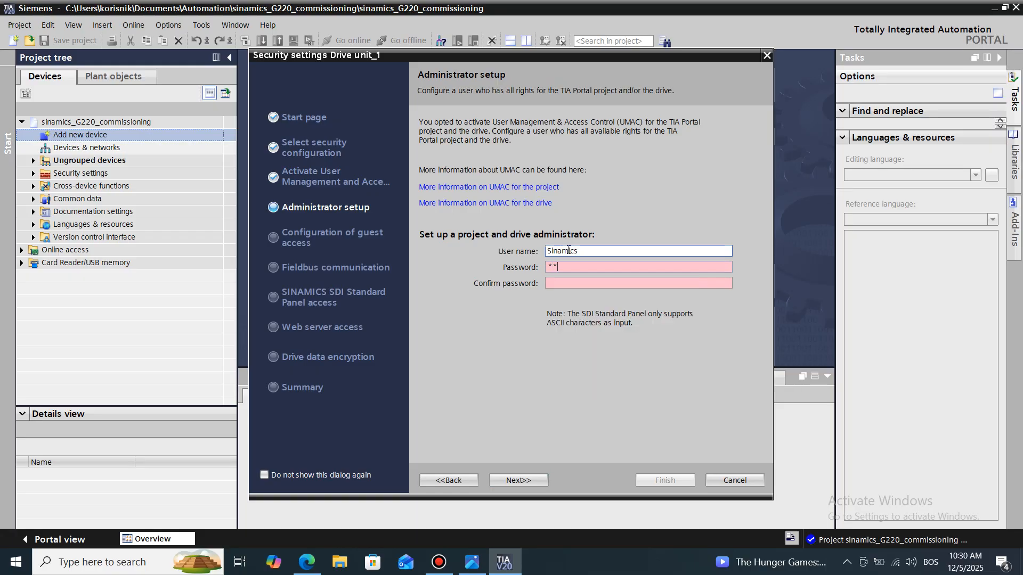
pyautogui.write('*****')
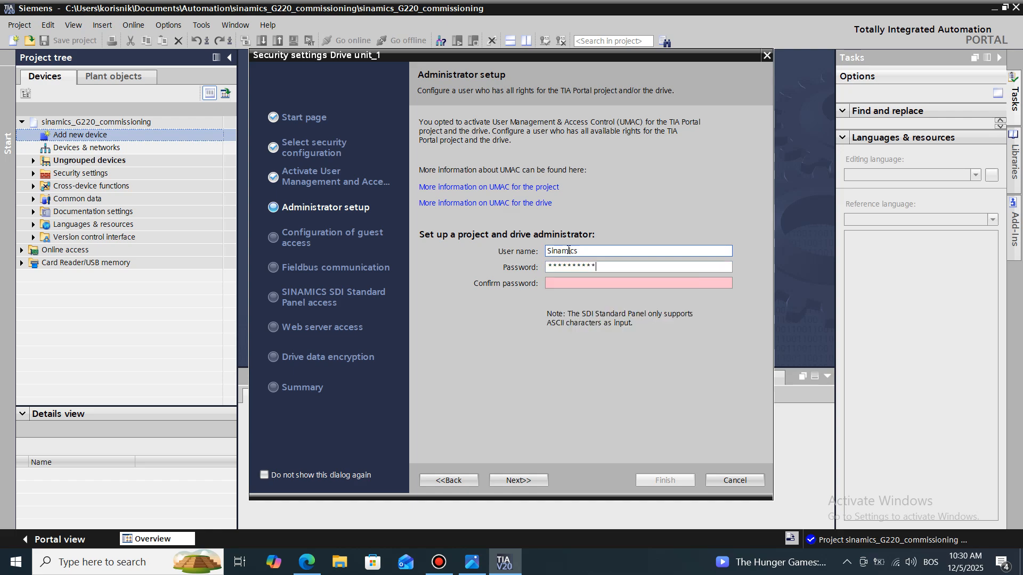
pyautogui.press('Tab')
pyautogui.write('*')
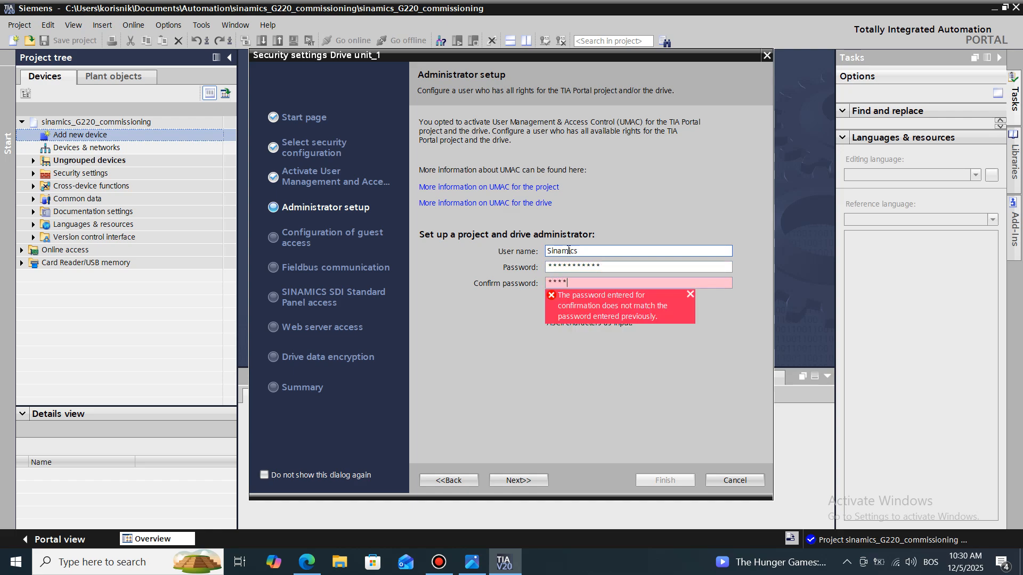
pyautogui.write('**********')
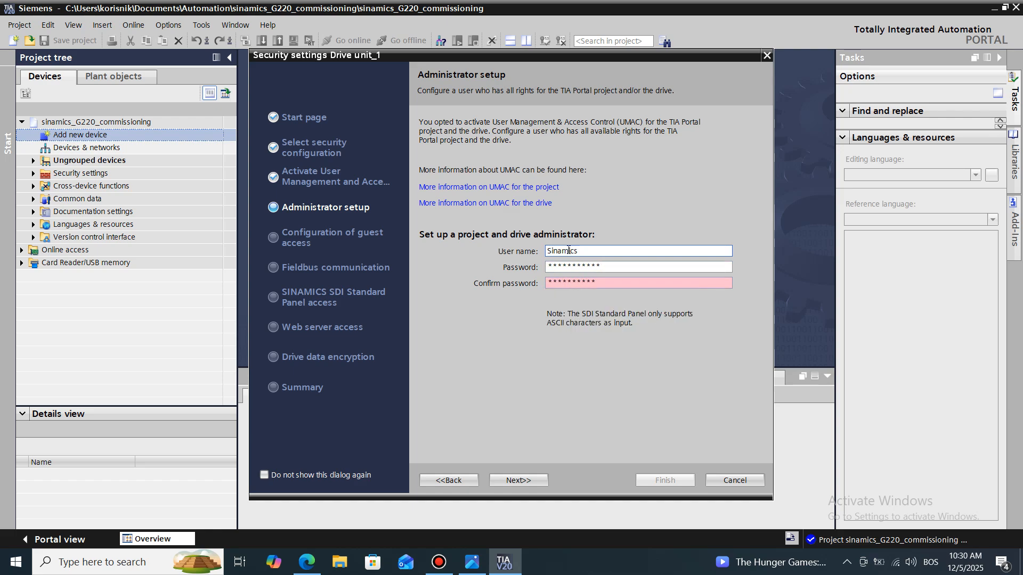
pyautogui.click(529, 481)
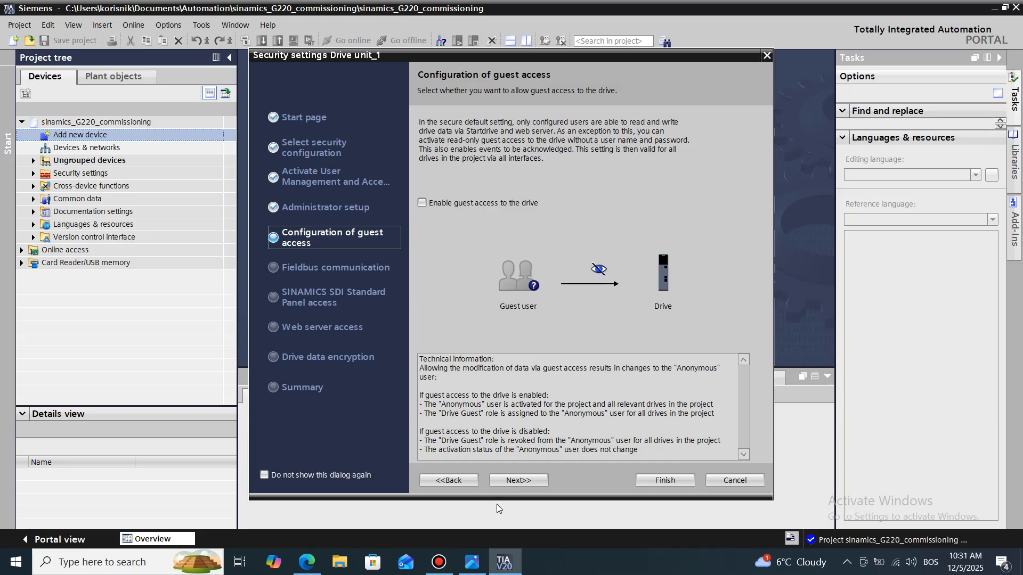
# - Accept the default guest access and fieldbus settings, and disallow drive data changes via the SDI Standard Panel without user name and password
pyautogui.click(507, 481)
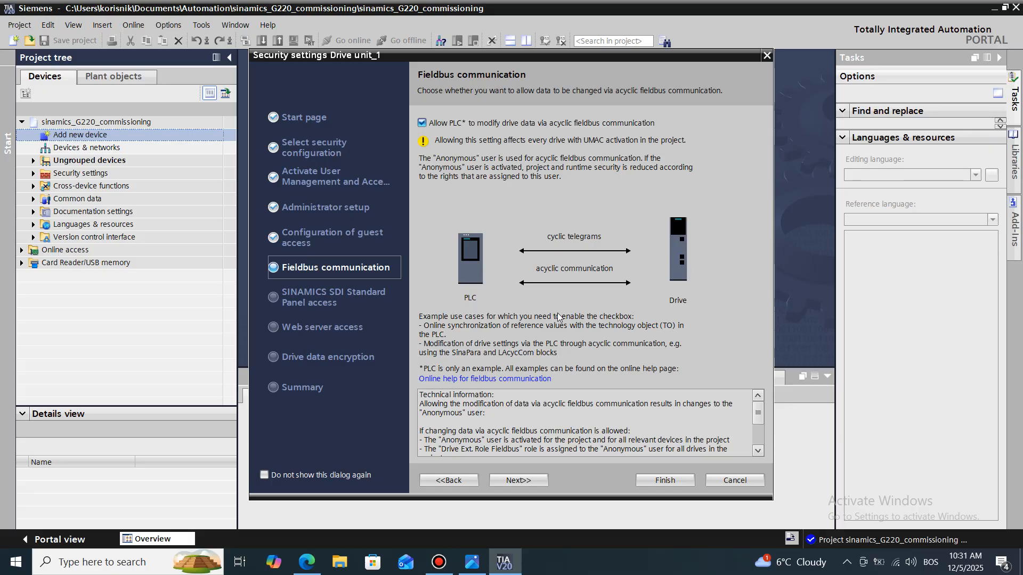
pyautogui.click(529, 481)
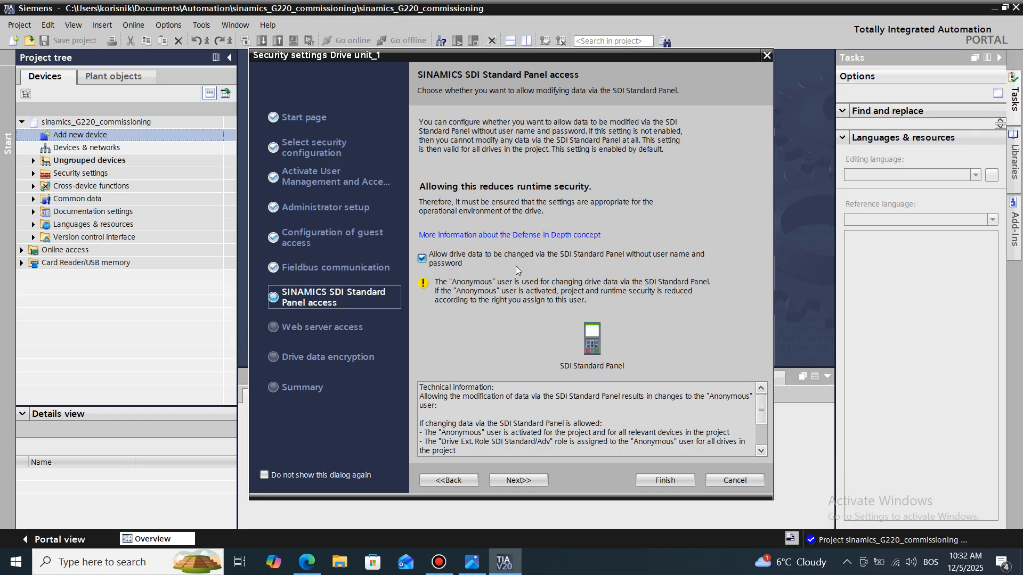
pyautogui.click(422, 259)
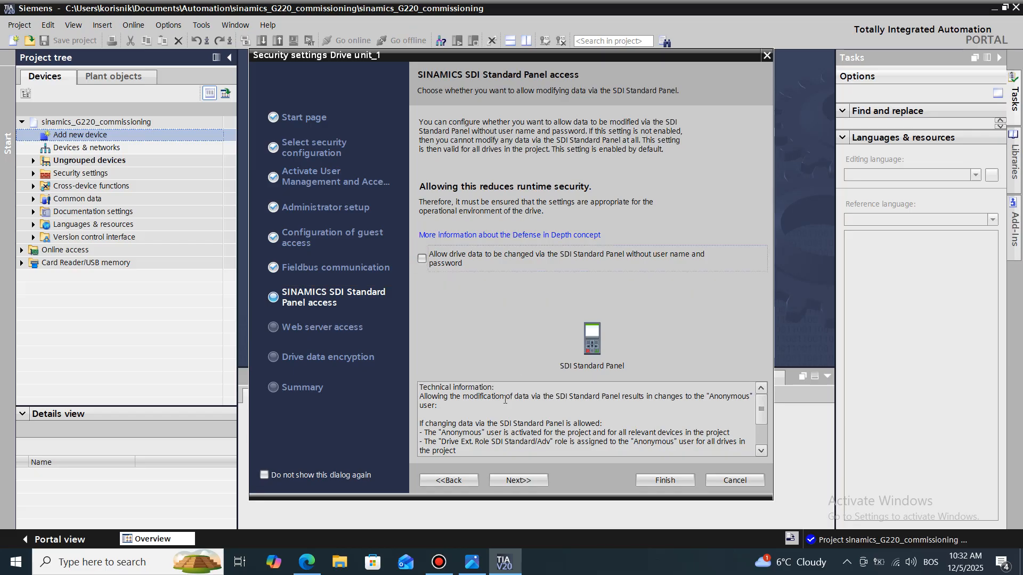
pyautogui.click(509, 480)
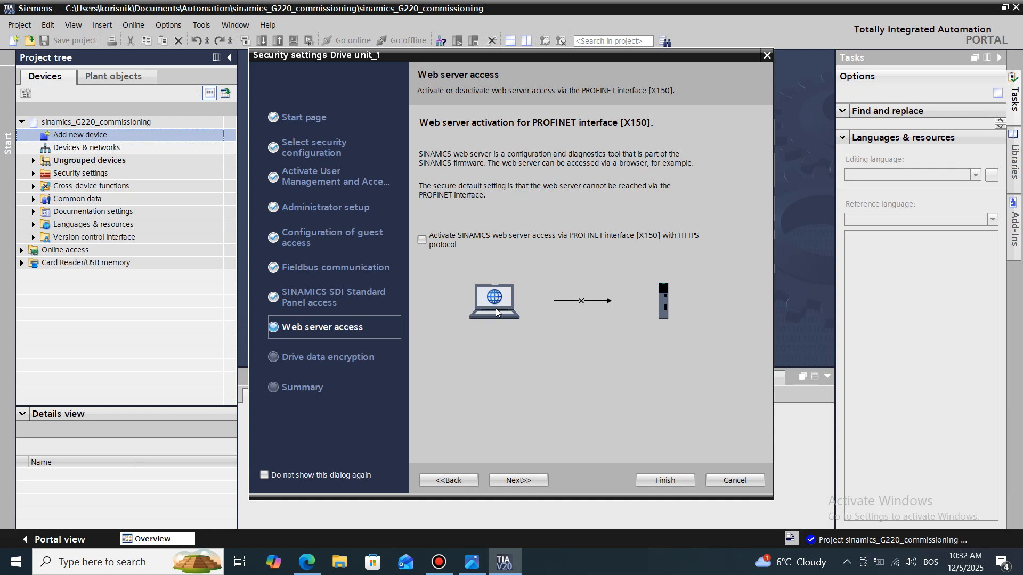
# - Activate web server access via PROFINET interface X150 with HTTPS, disable sensitive drive data encryption, and finish the security wizard
pyautogui.click(422, 241)
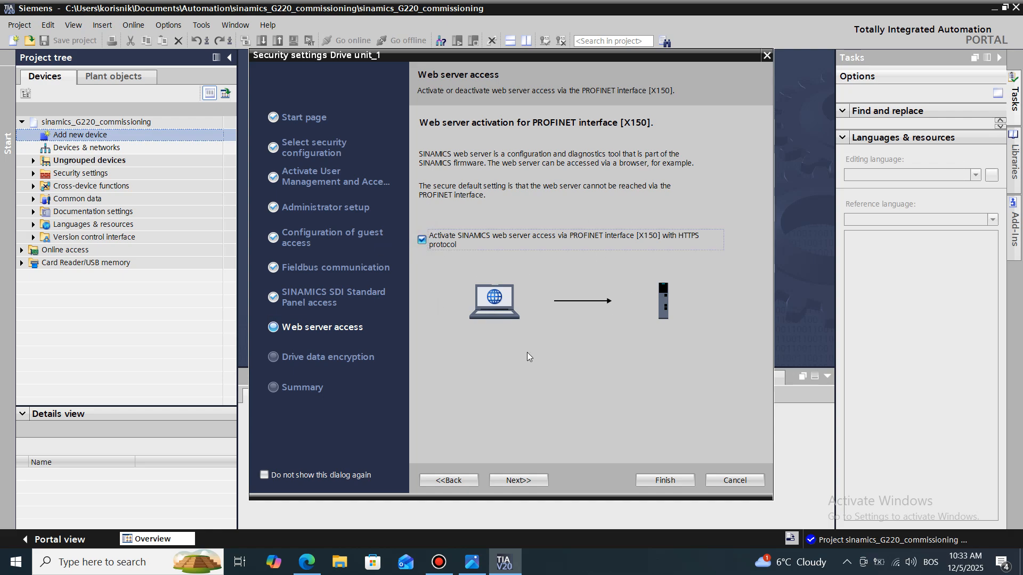
pyautogui.click(512, 483)
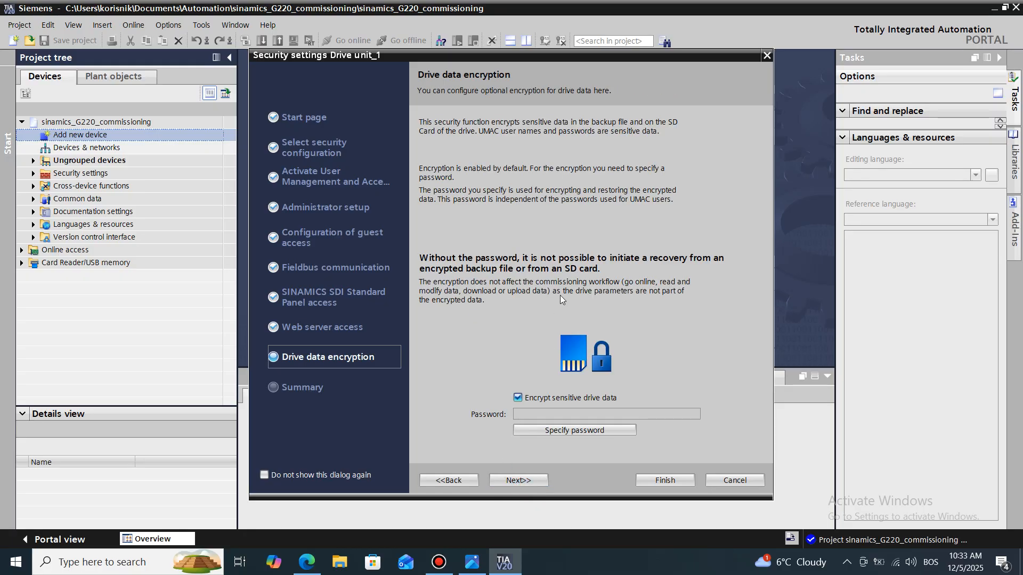
pyautogui.click(518, 399)
pyautogui.click(523, 482)
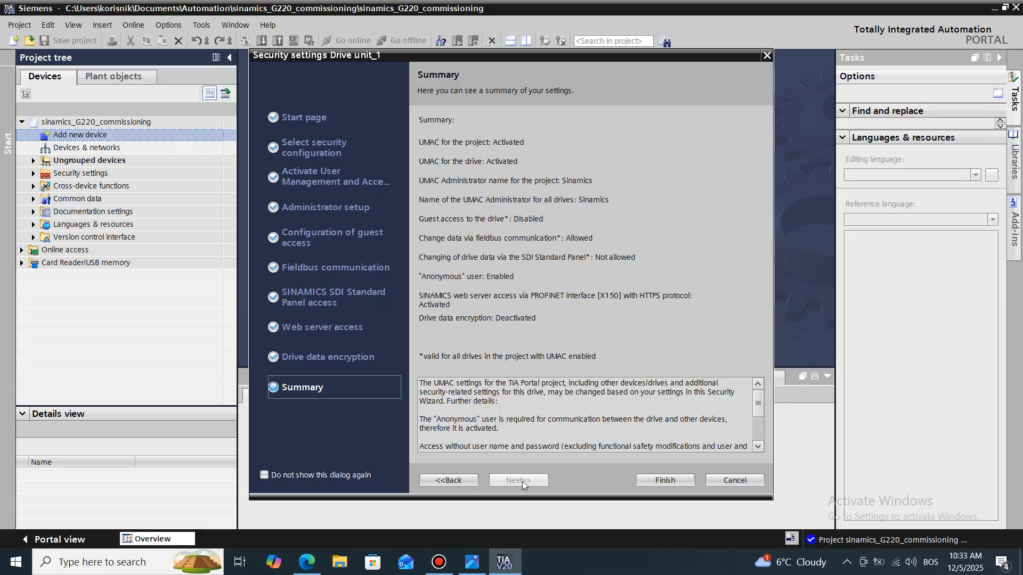
pyautogui.click(660, 481)
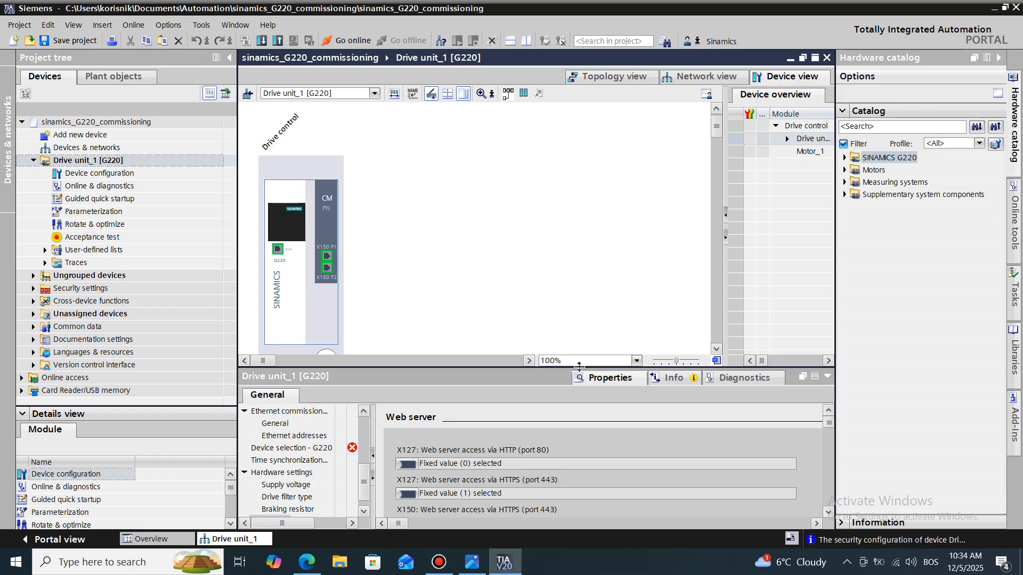
# - Examine the rating plate values and other motor details of the drive's default motor in the device view
pyautogui.moveTo(577, 367); pyautogui.dragTo(577, 395)
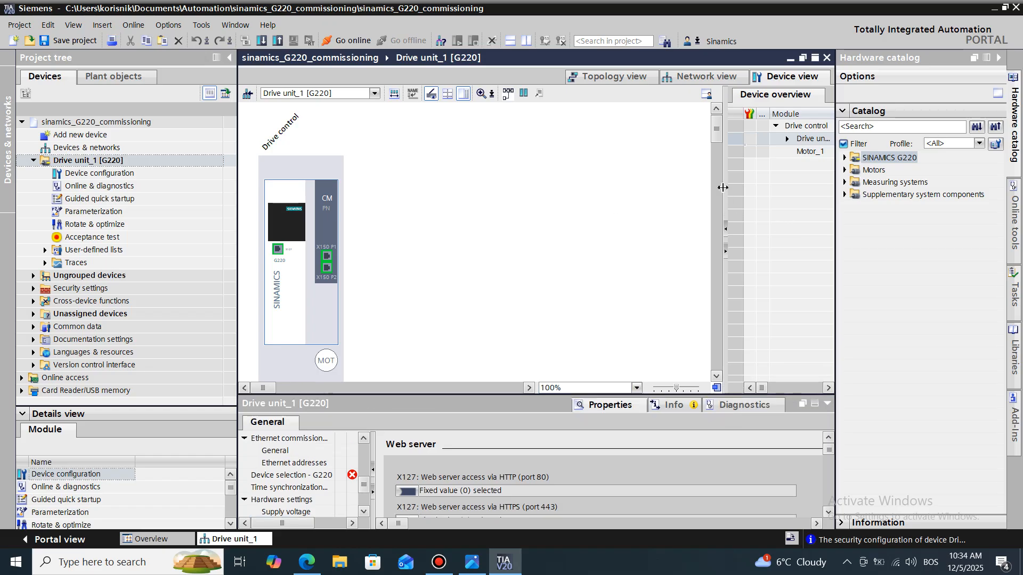
pyautogui.moveTo(717, 137); pyautogui.dragTo(716, 148)
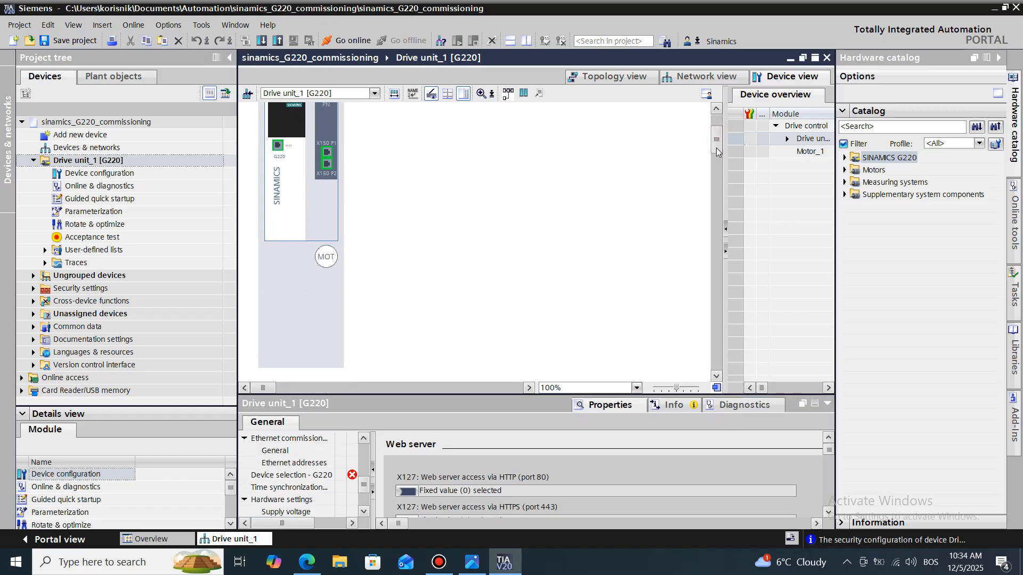
pyautogui.click(334, 256)
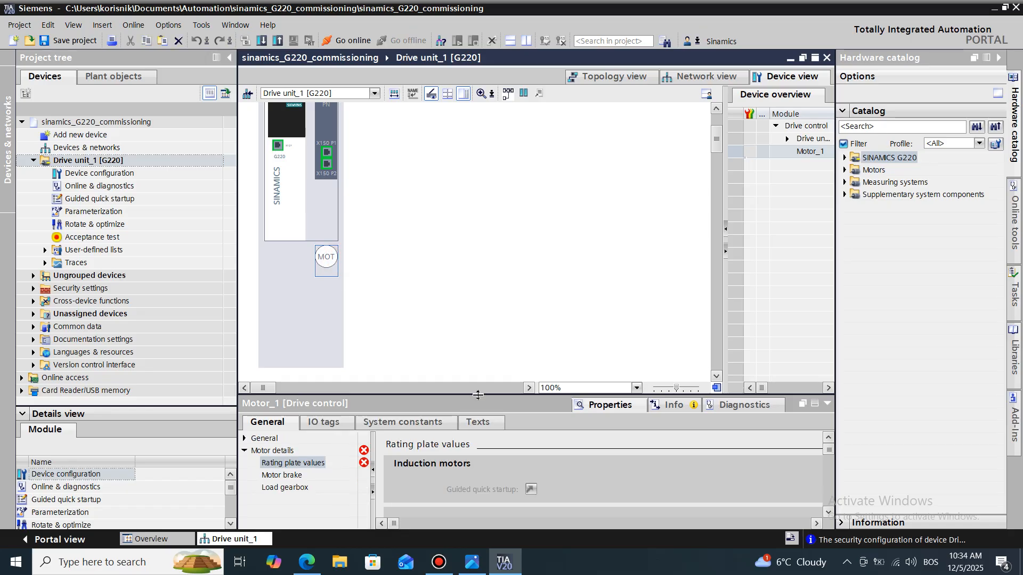
pyautogui.moveTo(479, 394); pyautogui.dragTo(478, 354)
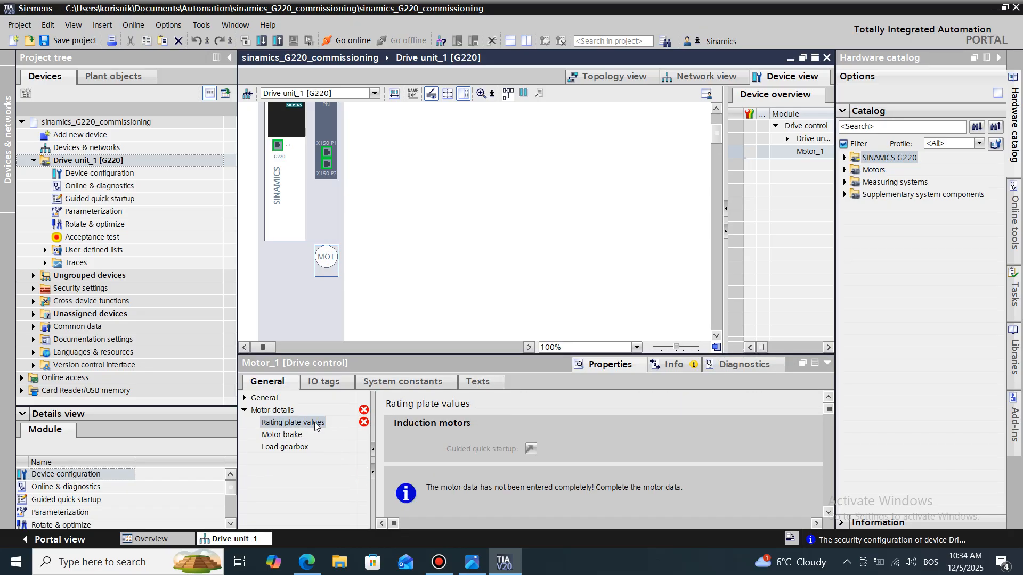
pyautogui.click(303, 423)
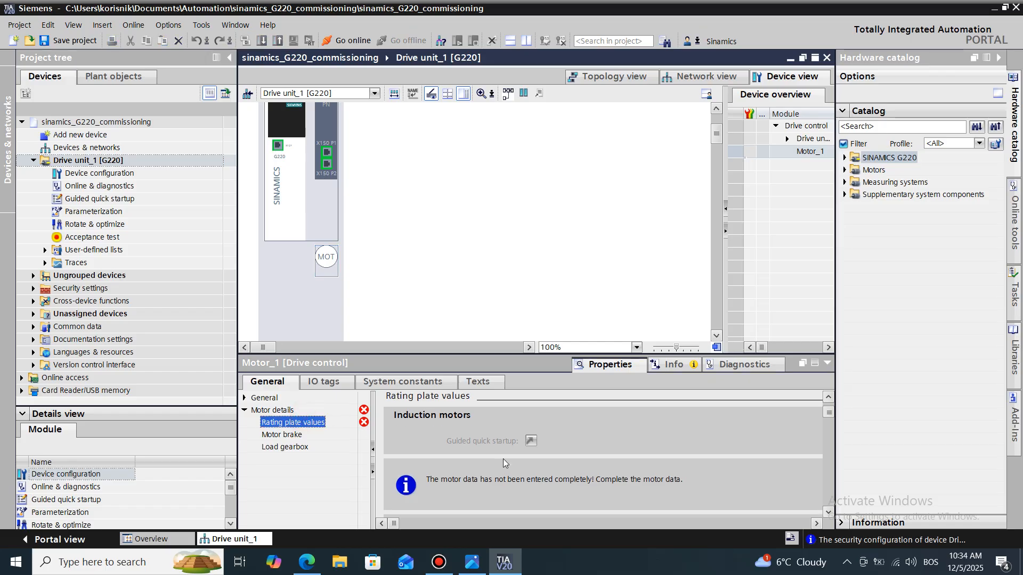
pyautogui.scroll(-3, 546, 452)
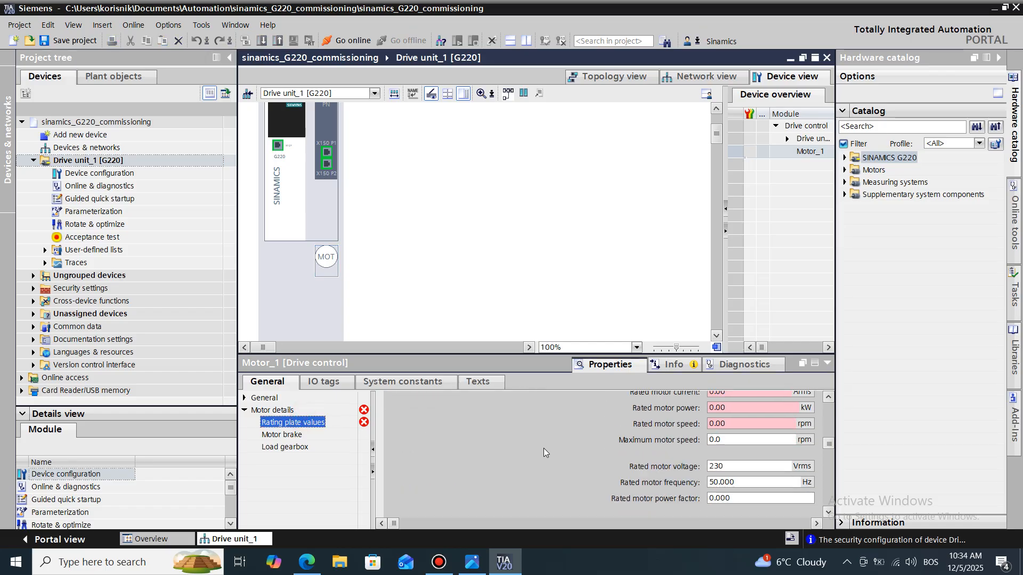
pyautogui.scroll(2, 544, 448)
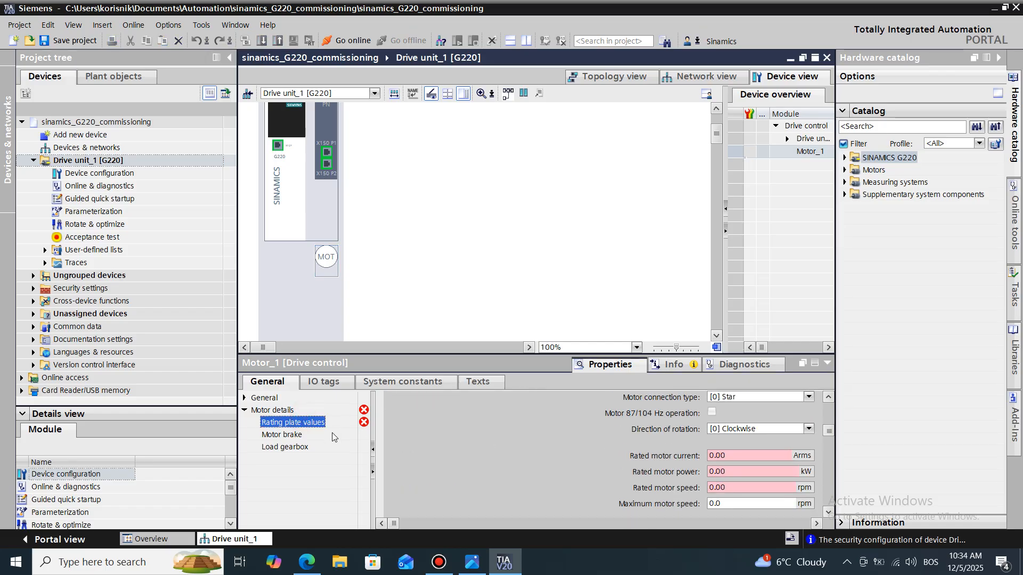
pyautogui.click(283, 435)
pyautogui.click(282, 424)
pyautogui.click(272, 412)
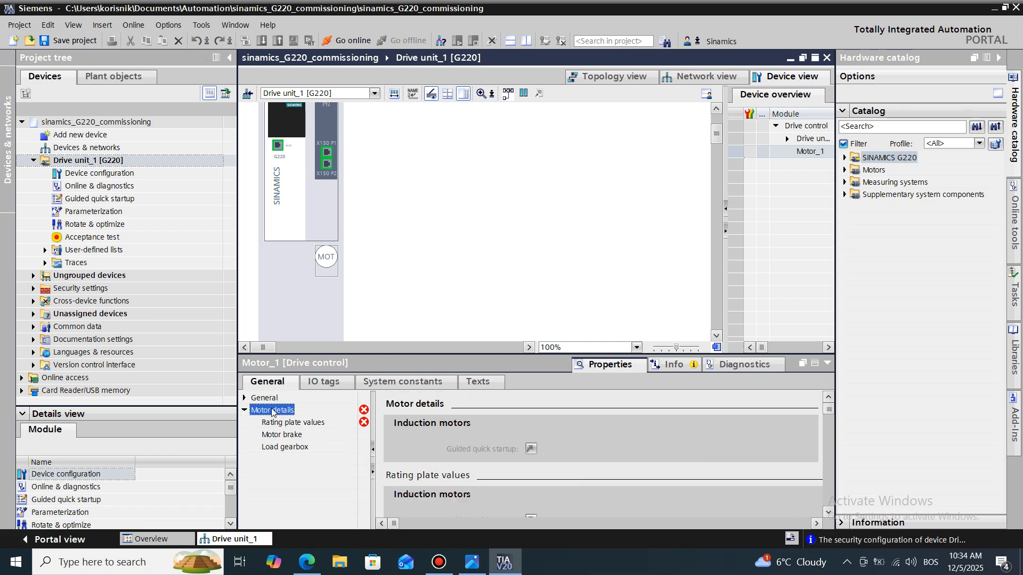
pyautogui.scroll(-5, 468, 453)
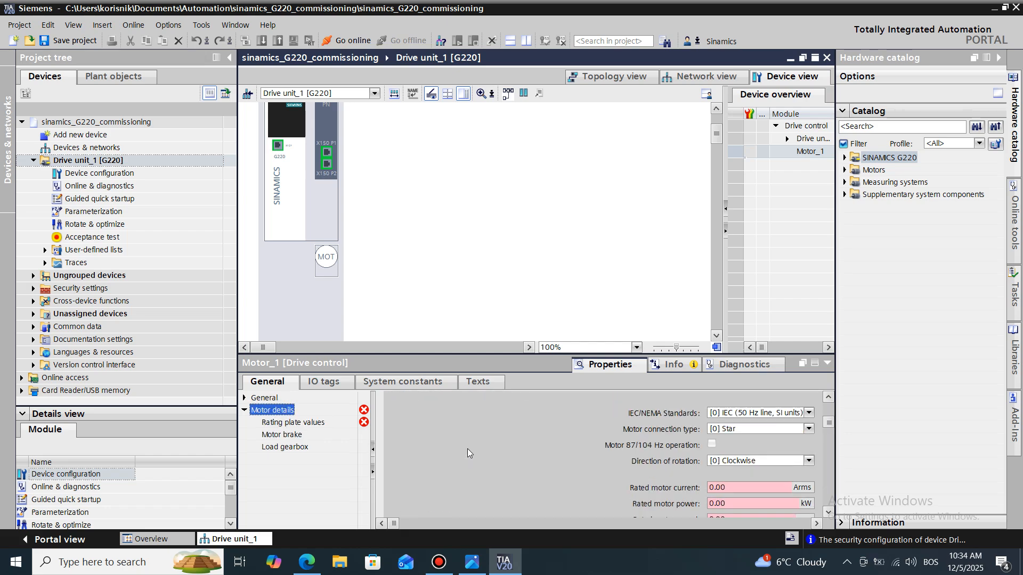
pyautogui.scroll(-3, 463, 447)
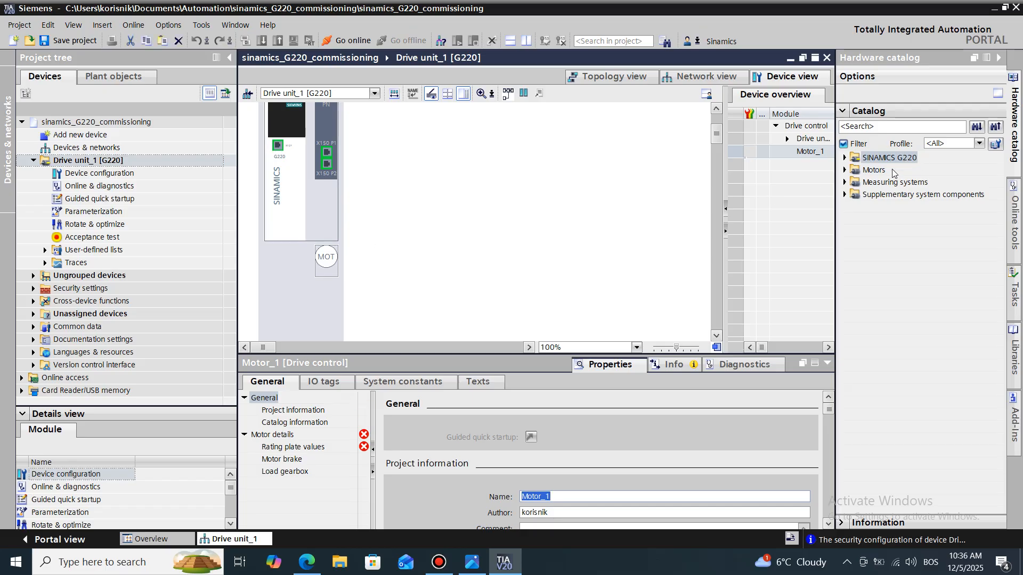
# - Add a 1LE1 induction motor from the hardware catalog to the G220 drive unit
pyautogui.click(844, 169)
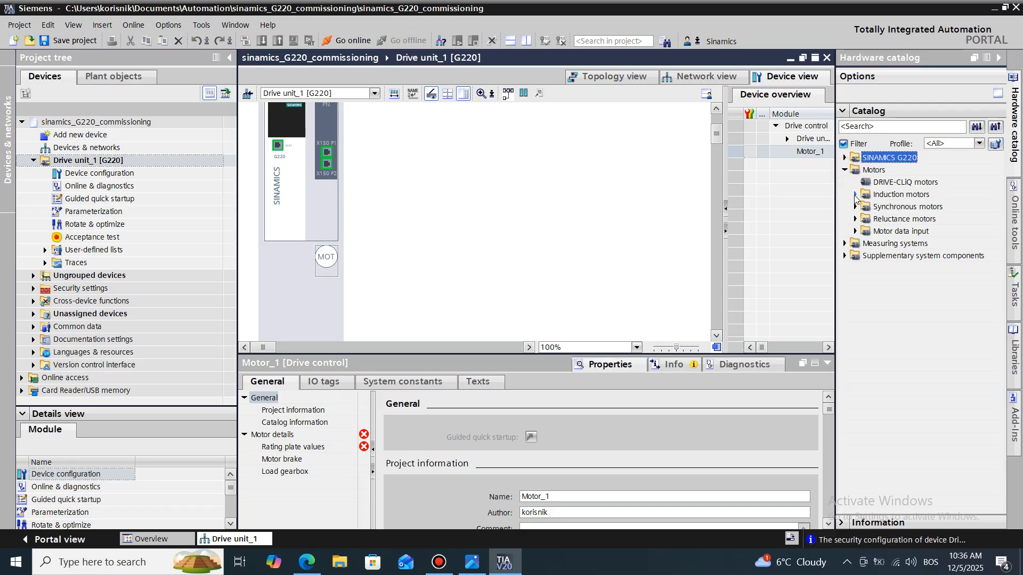
pyautogui.click(855, 195)
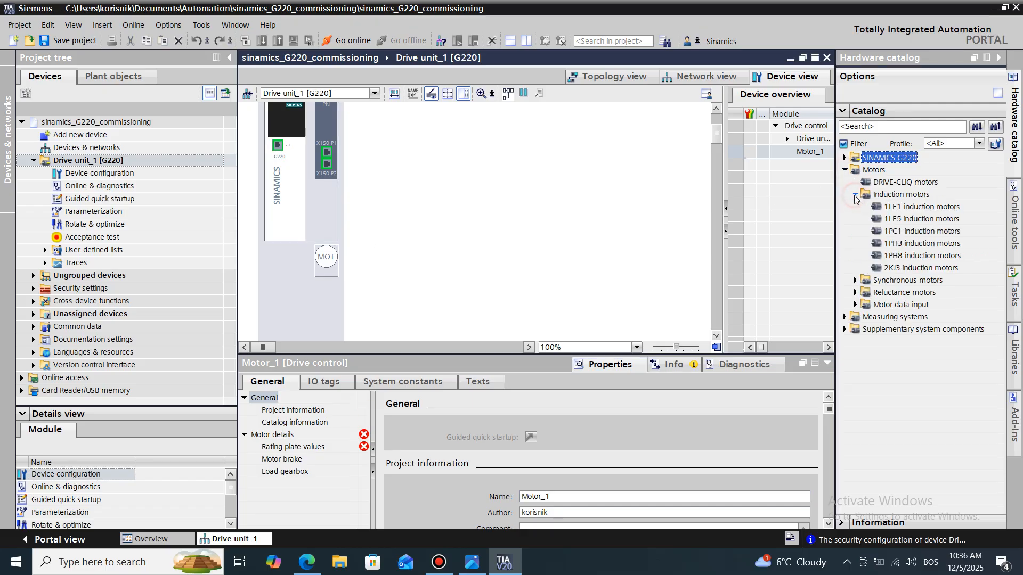
pyautogui.click(900, 207)
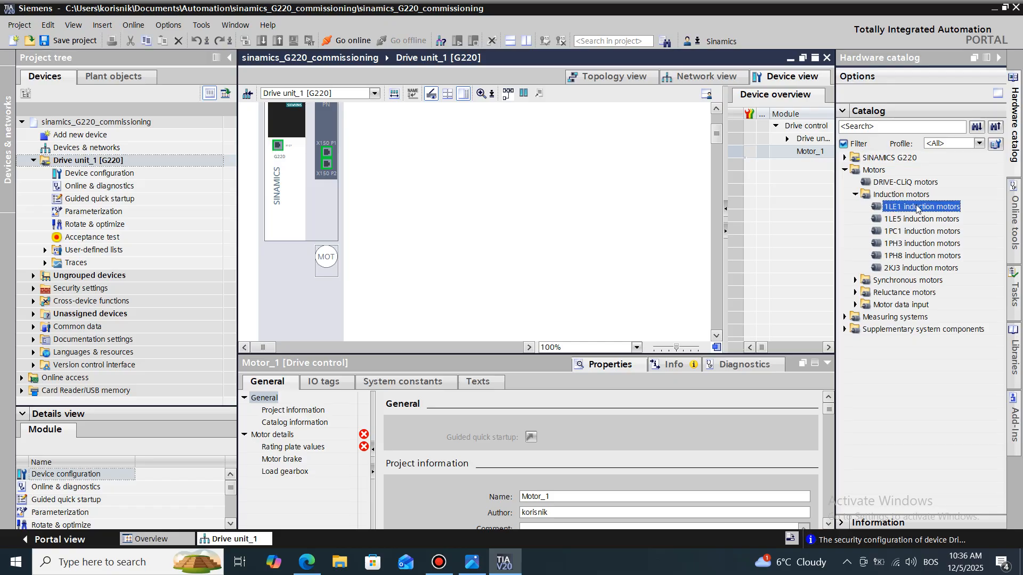
pyautogui.moveTo(913, 206); pyautogui.dragTo(313, 264)
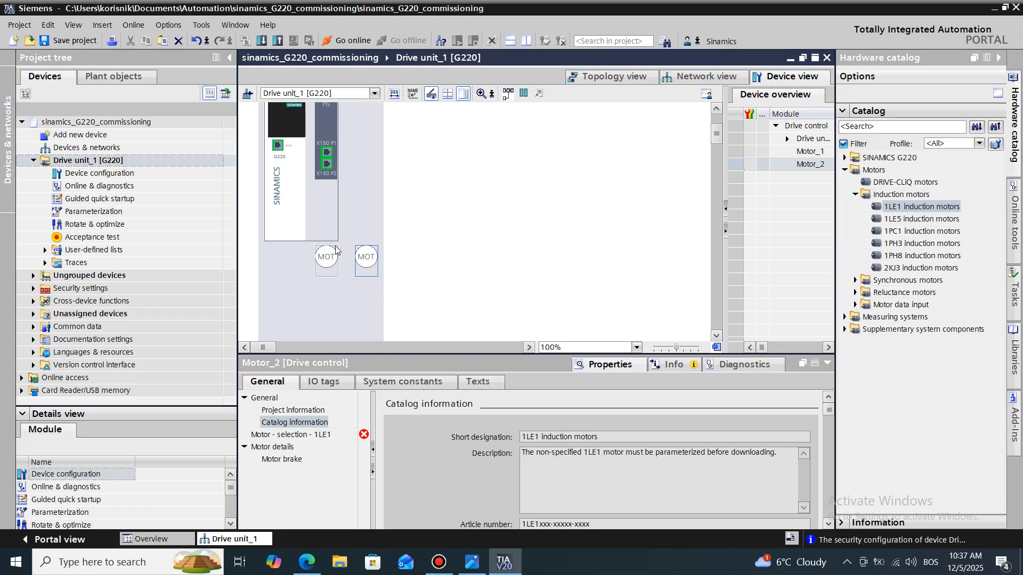
# - Delete the default non-specified induction motor from the drive unit, leaving only the added 1LE1 motor
pyautogui.click(331, 256)
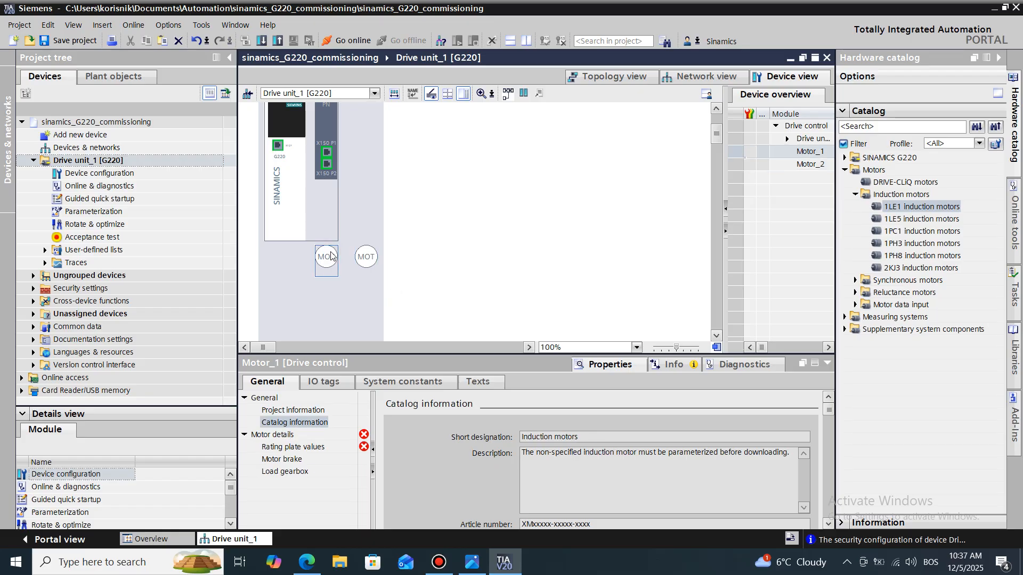
pyautogui.press('Delete')
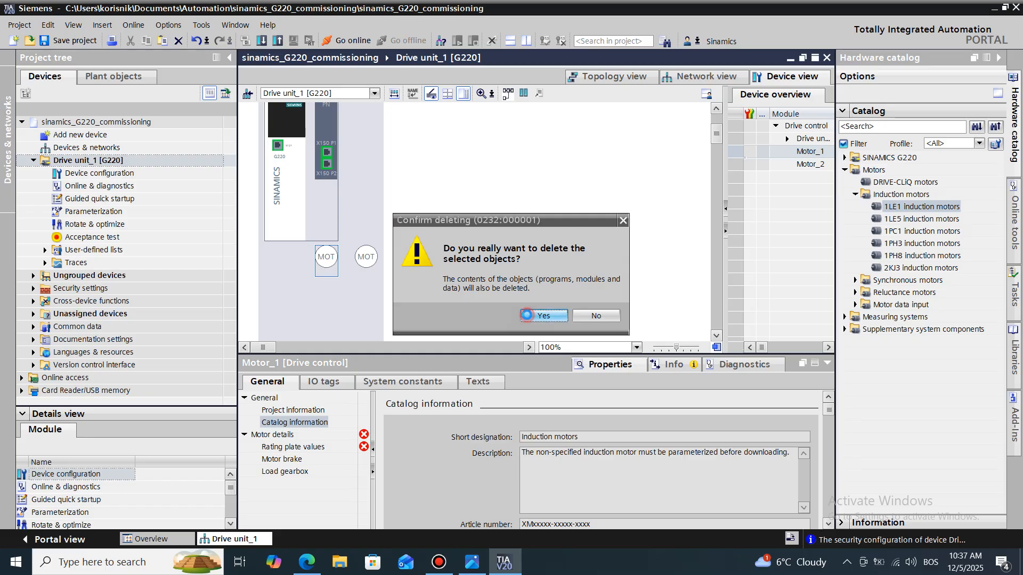
pyautogui.click(526, 315)
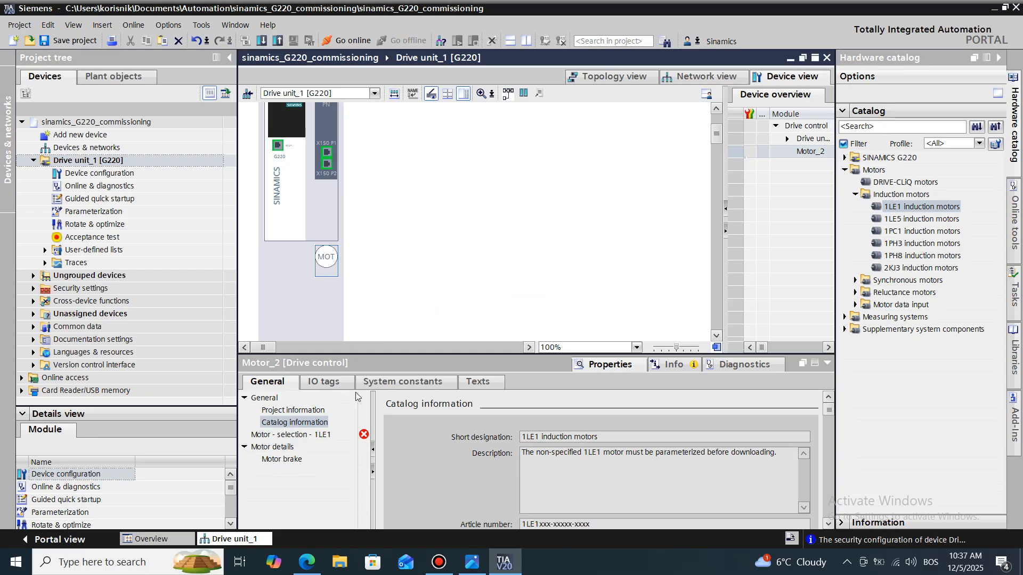
# - Specify the 1LE1 motor as article 1LE1001-0CB22-2xFx, rated 0.25 kW at 1395 rpm with a KTY84 temperature sensor and no encoder
pyautogui.click(264, 435)
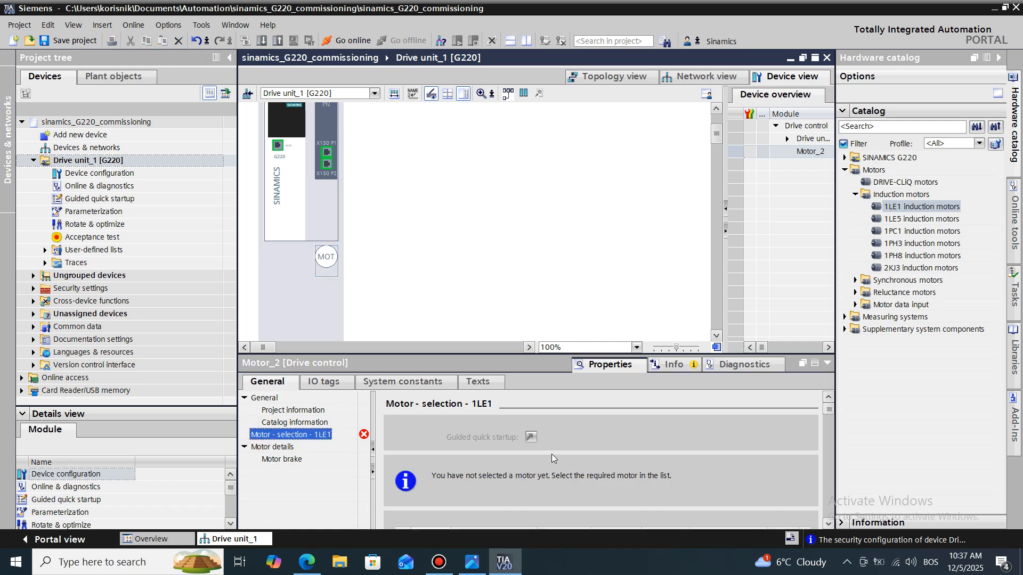
pyautogui.scroll(-3, 577, 436)
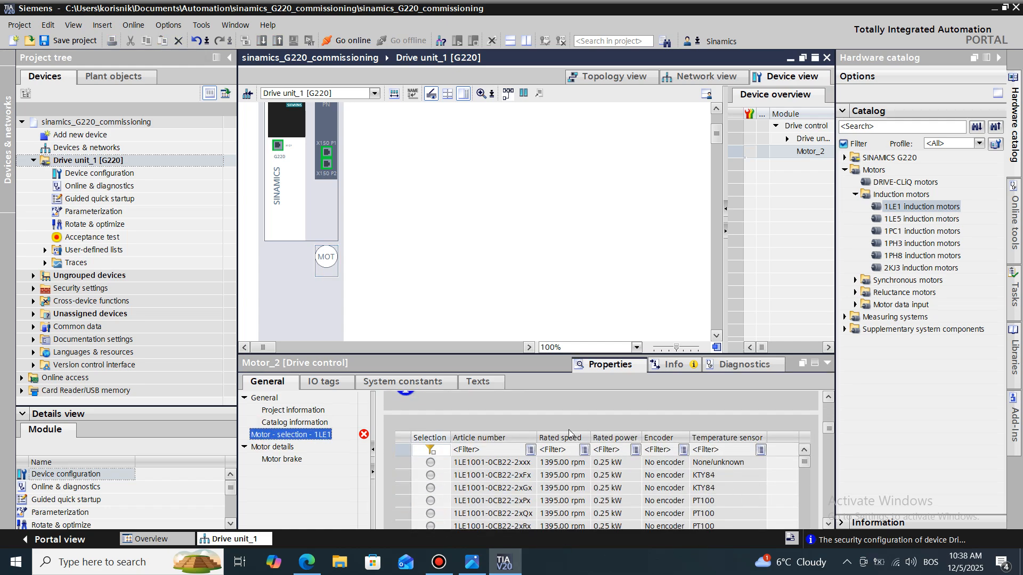
pyautogui.click(431, 478)
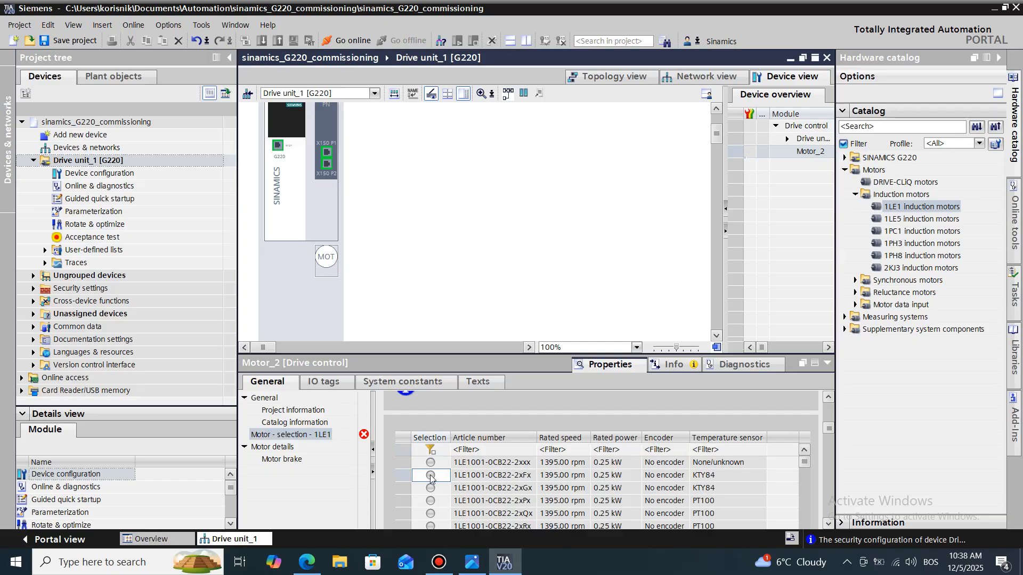
pyautogui.click(430, 476)
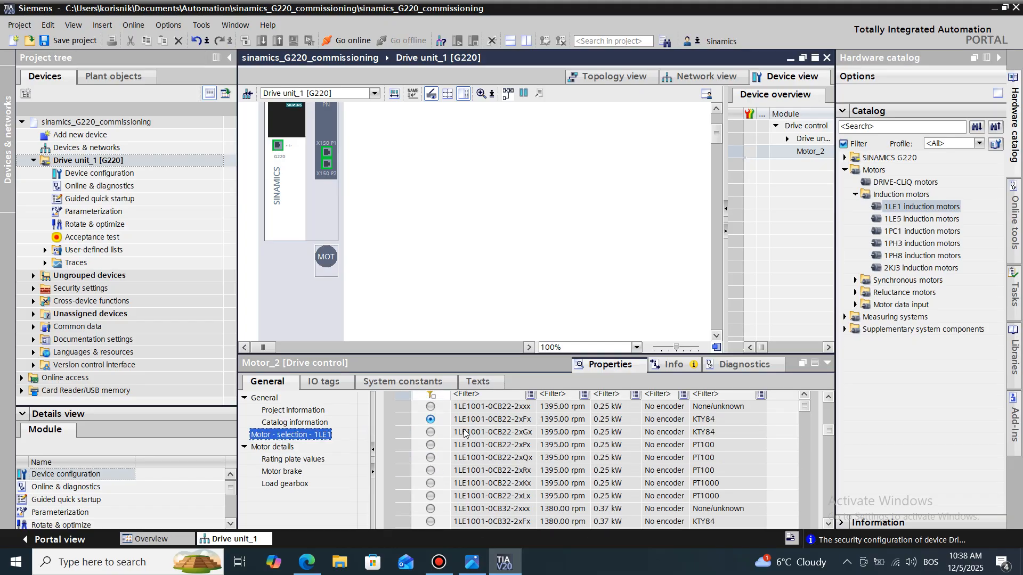
# - Examine the rating plate values and other motor details of the selected 1LE1 motor
pyautogui.click(293, 459)
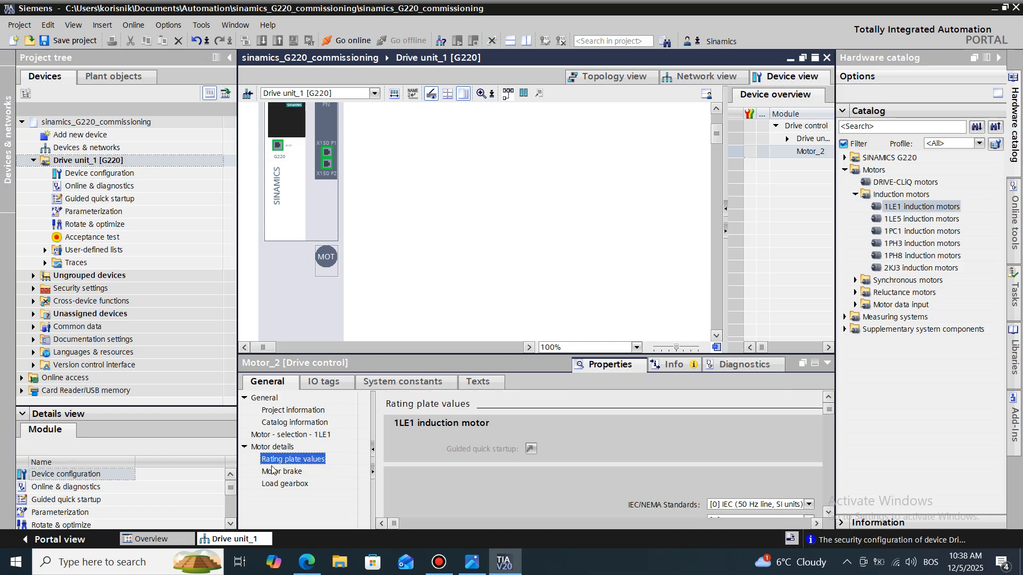
pyautogui.scroll(-3, 564, 472)
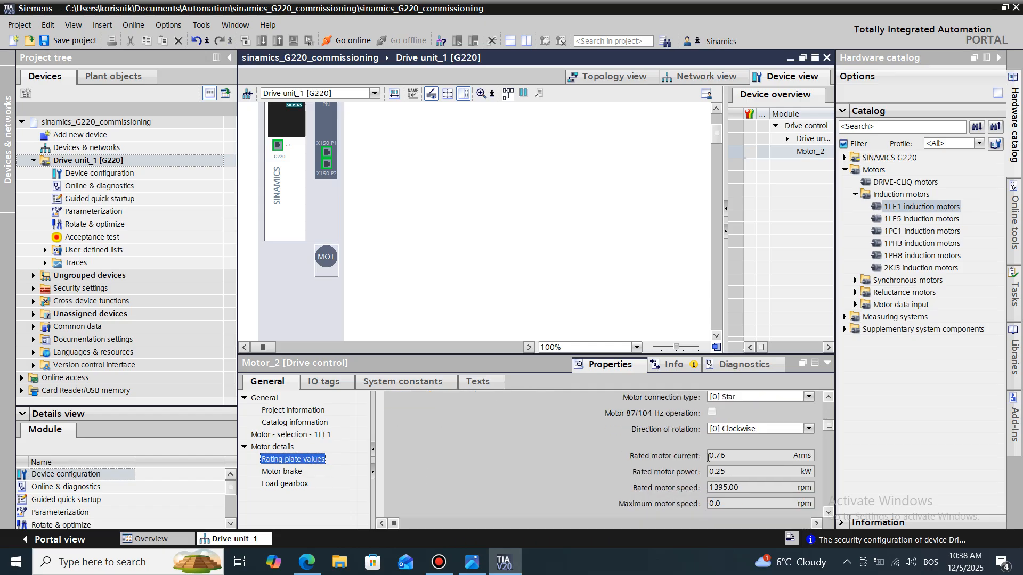
pyautogui.scroll(-1, 575, 459)
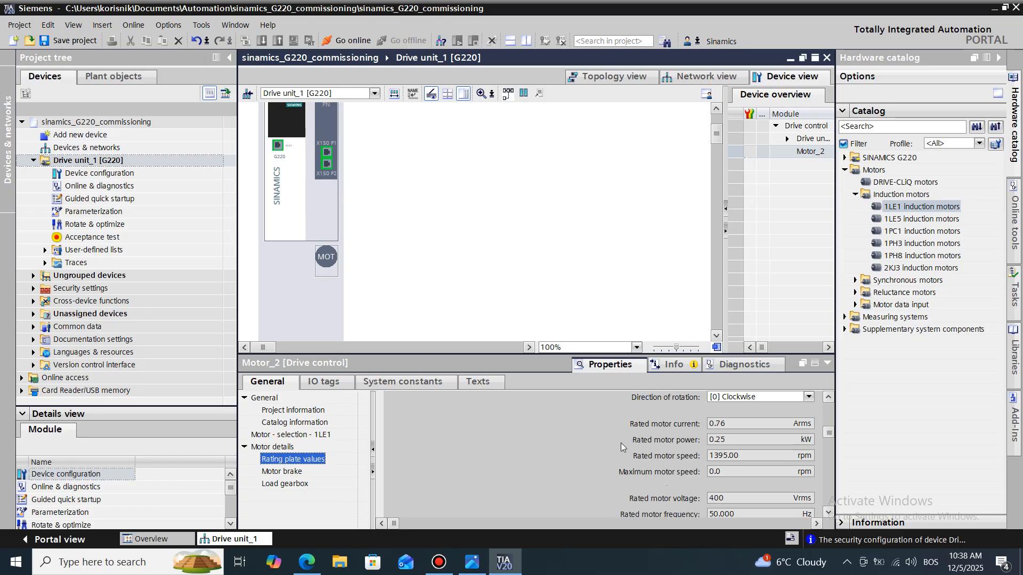
pyautogui.scroll(-1, 621, 442)
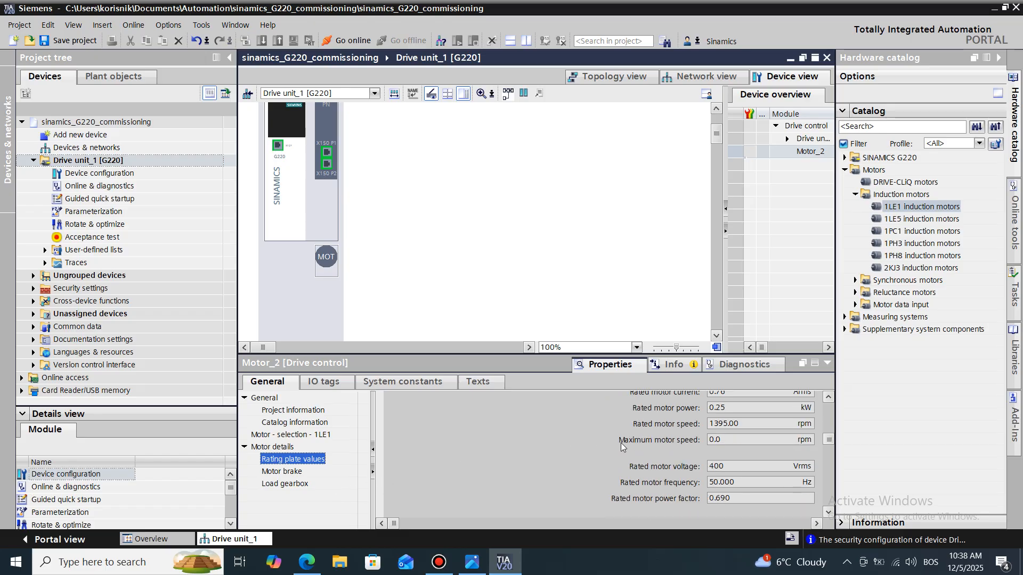
pyautogui.click(284, 483)
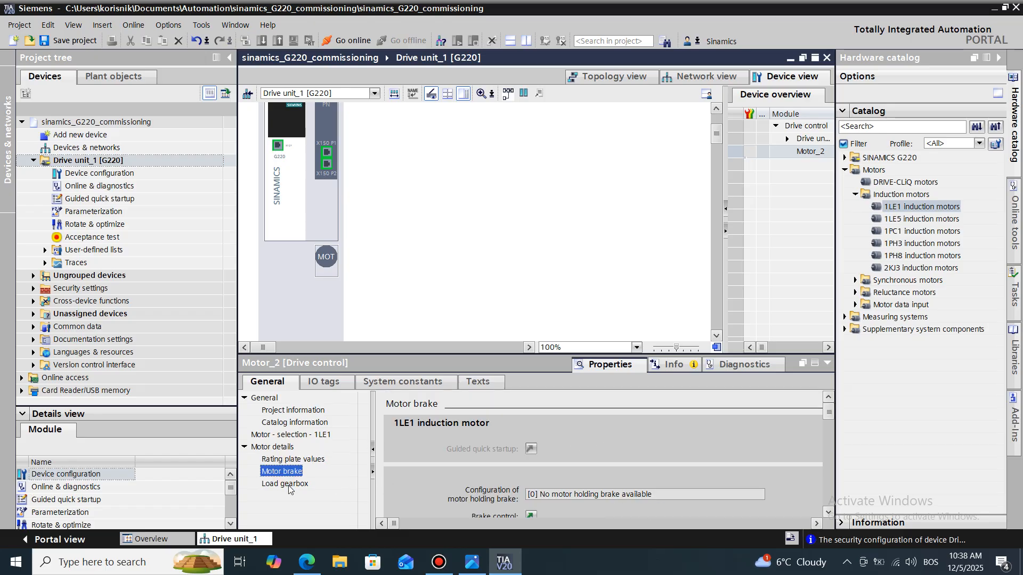
pyautogui.click(286, 446)
pyautogui.click(289, 435)
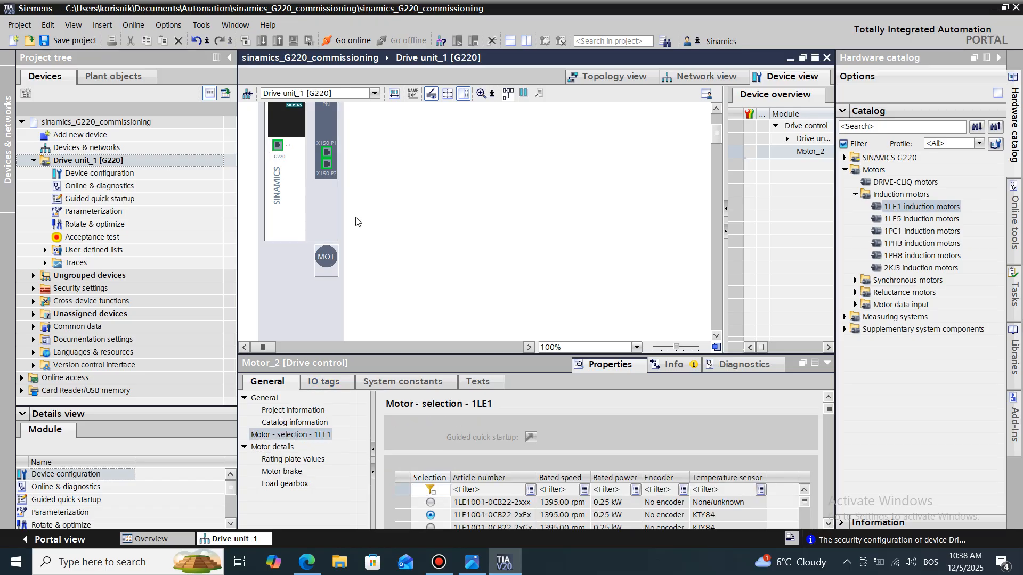
# - Specify the G220 drive as article 6SL4112-0Cx05-xxxx, rated 0.55 kW with a 3AC 200 ... 240 V supply
pyautogui.click(537, 241)
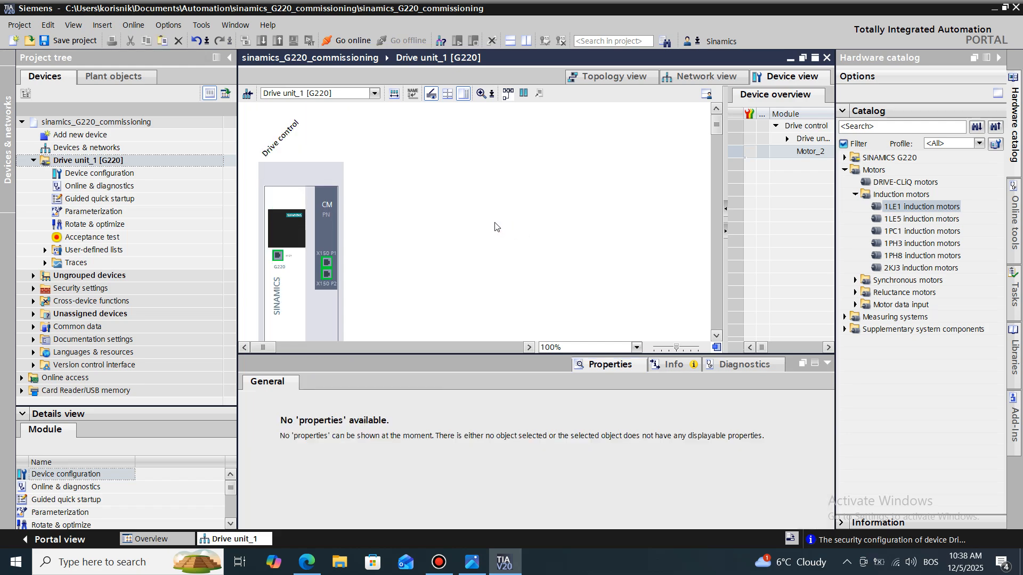
pyautogui.click(291, 275)
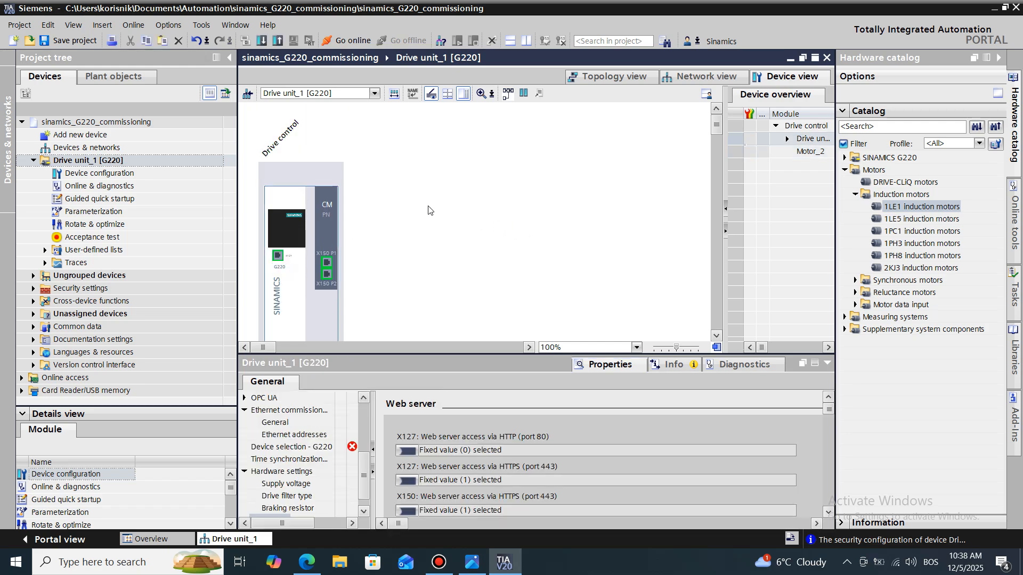
pyautogui.click(285, 446)
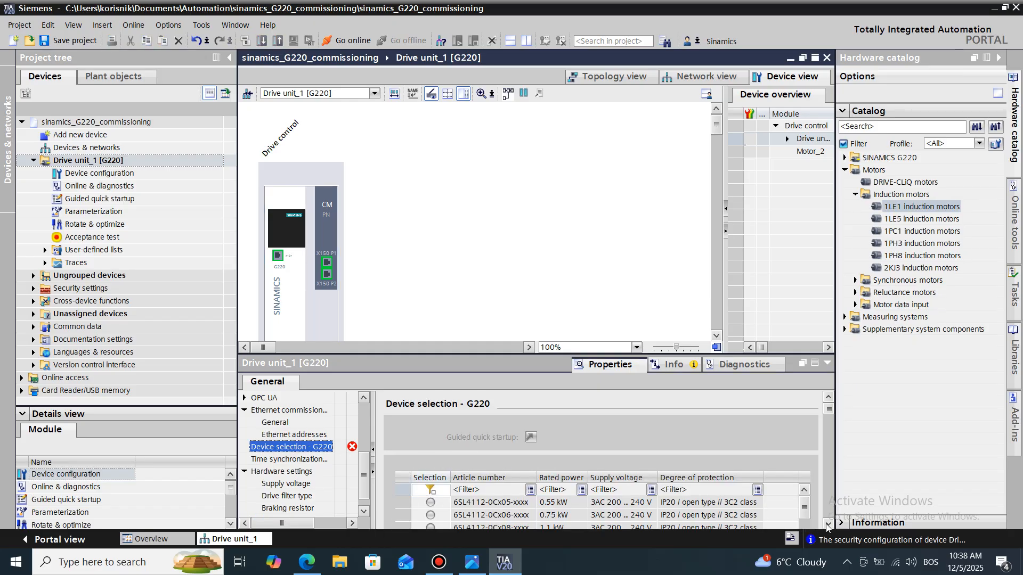
pyautogui.click(828, 527)
pyautogui.click(828, 527)
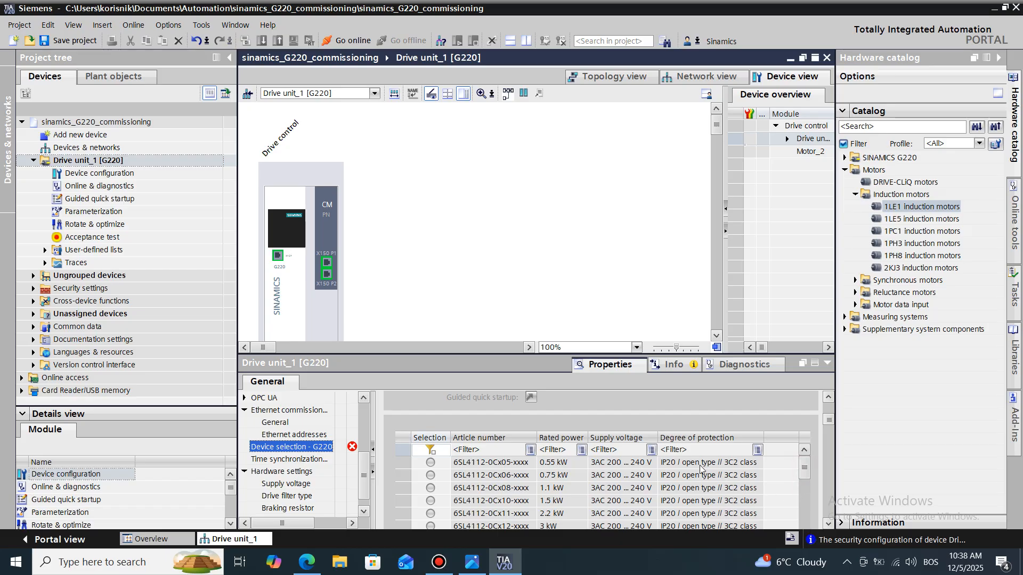
pyautogui.scroll(-1, 652, 455)
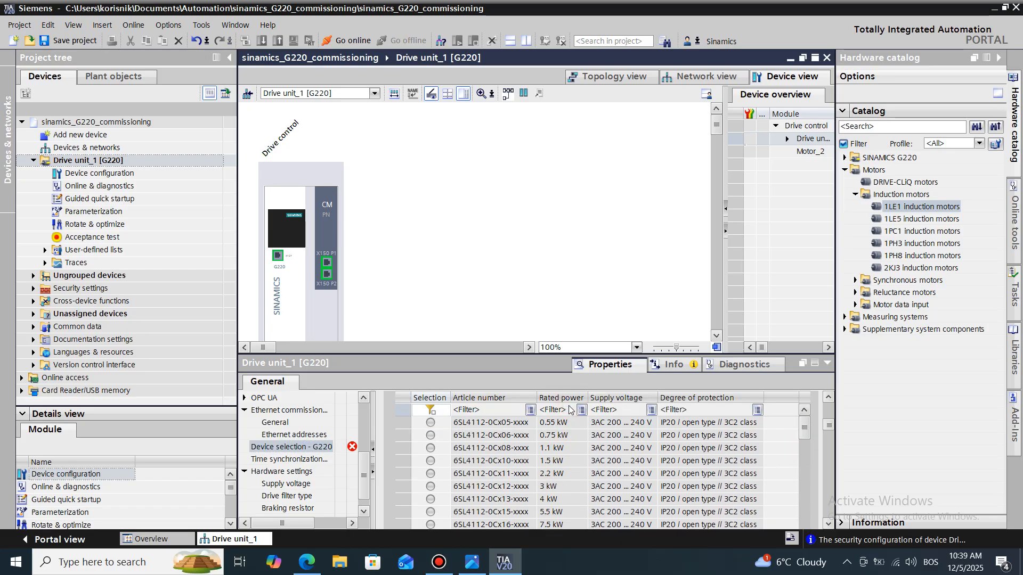
pyautogui.click(433, 423)
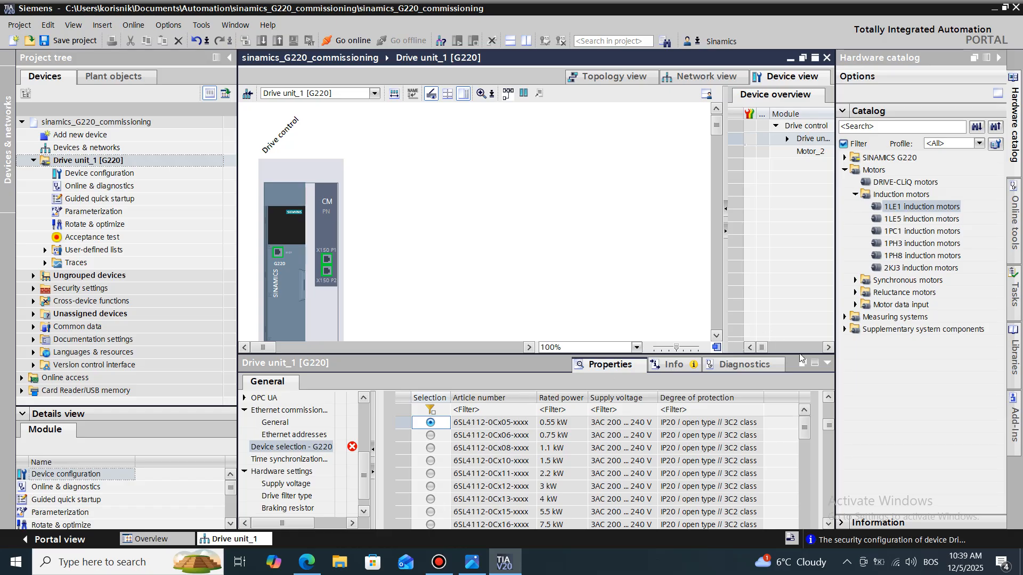
pyautogui.click(718, 336)
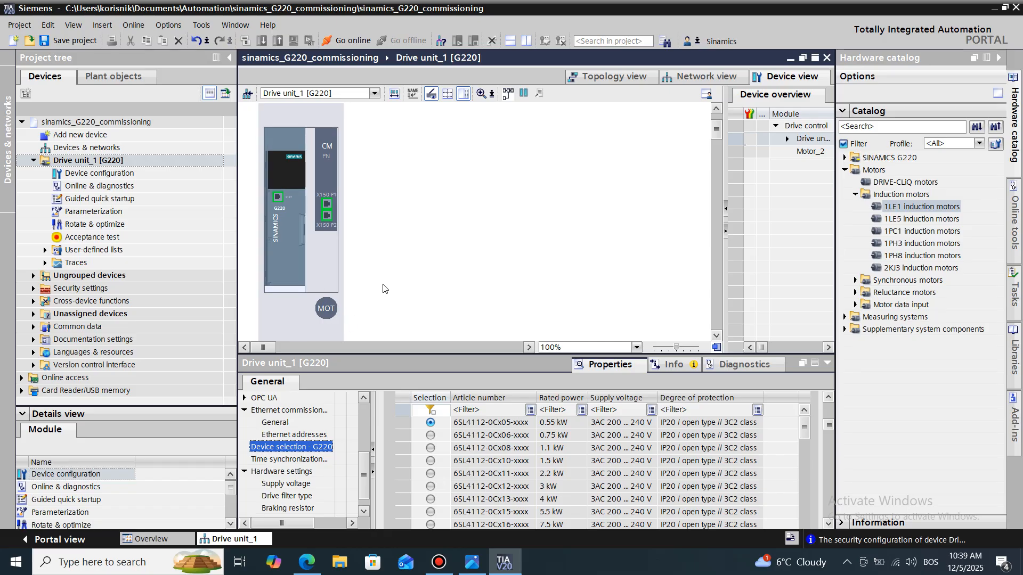
pyautogui.click(358, 227)
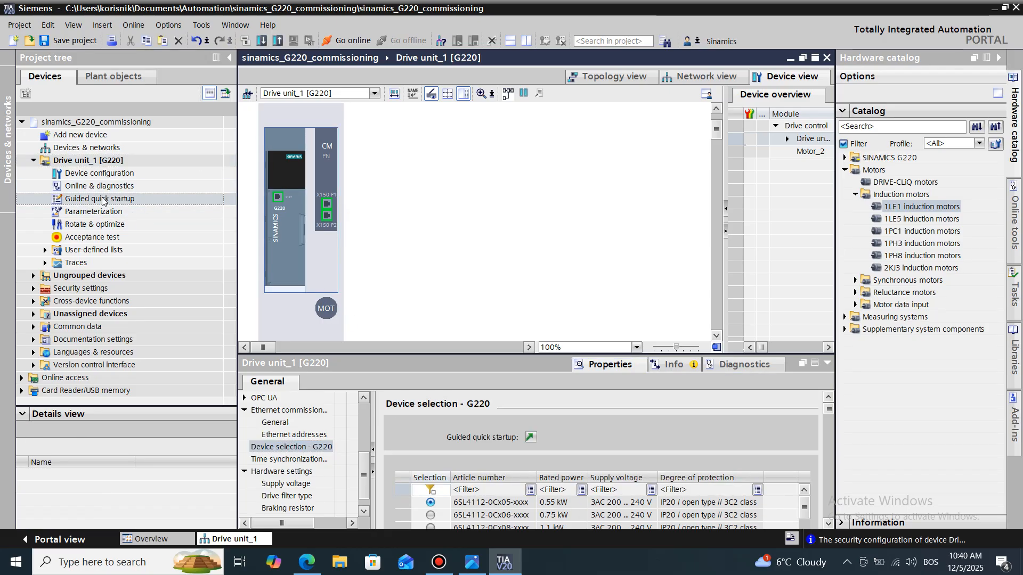
# - Start the guided quick startup and accept the PLC connection with cyclic telegram communication and application-technological control in the drive
pyautogui.doubleClick(85, 199)
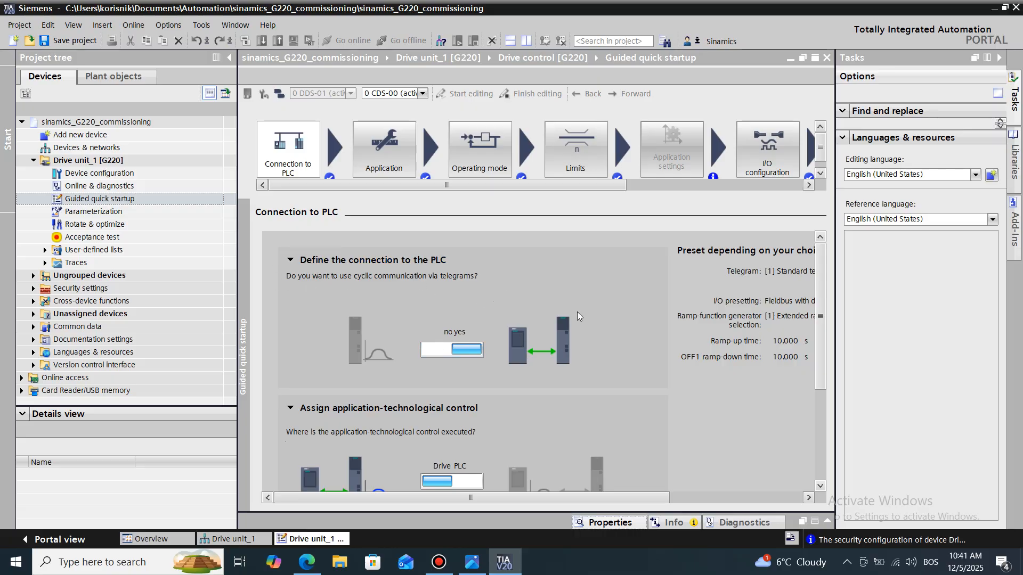
pyautogui.moveTo(568, 498); pyautogui.dragTo(645, 504)
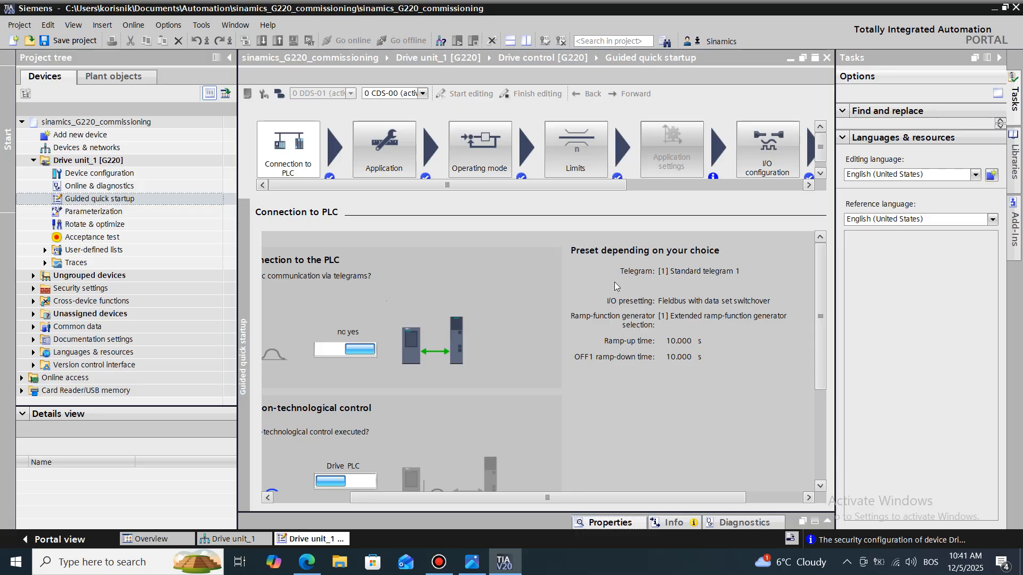
pyautogui.moveTo(533, 498); pyautogui.dragTo(436, 500)
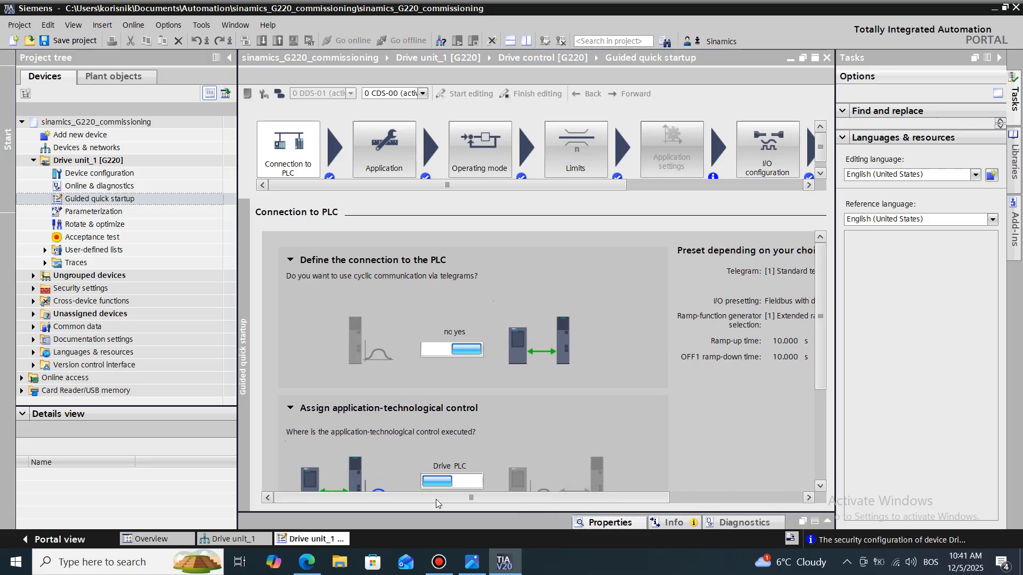
pyautogui.click(820, 486)
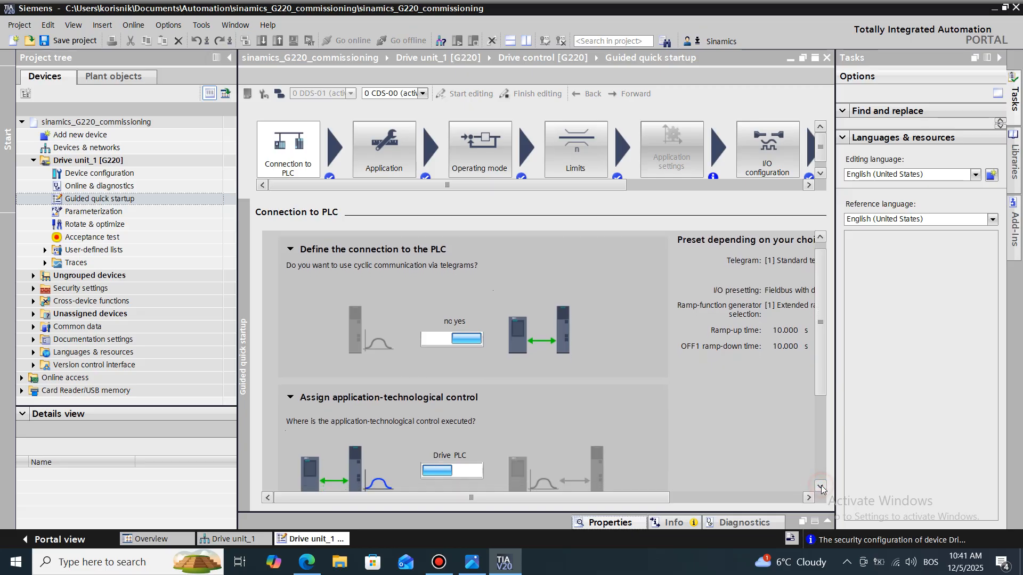
pyautogui.click(820, 486)
pyautogui.click(821, 486)
pyautogui.click(820, 486)
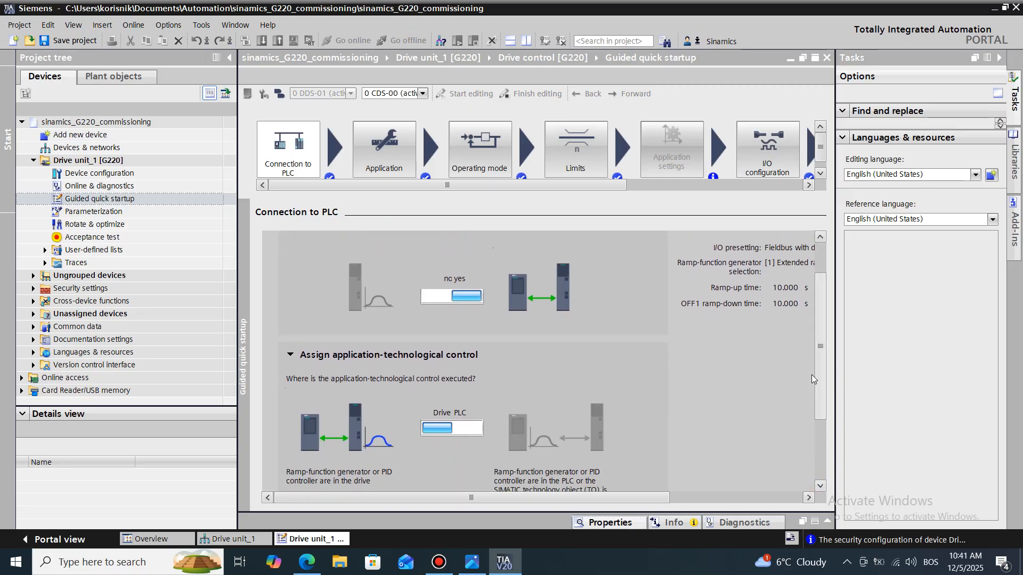
pyautogui.moveTo(818, 384); pyautogui.dragTo(819, 409)
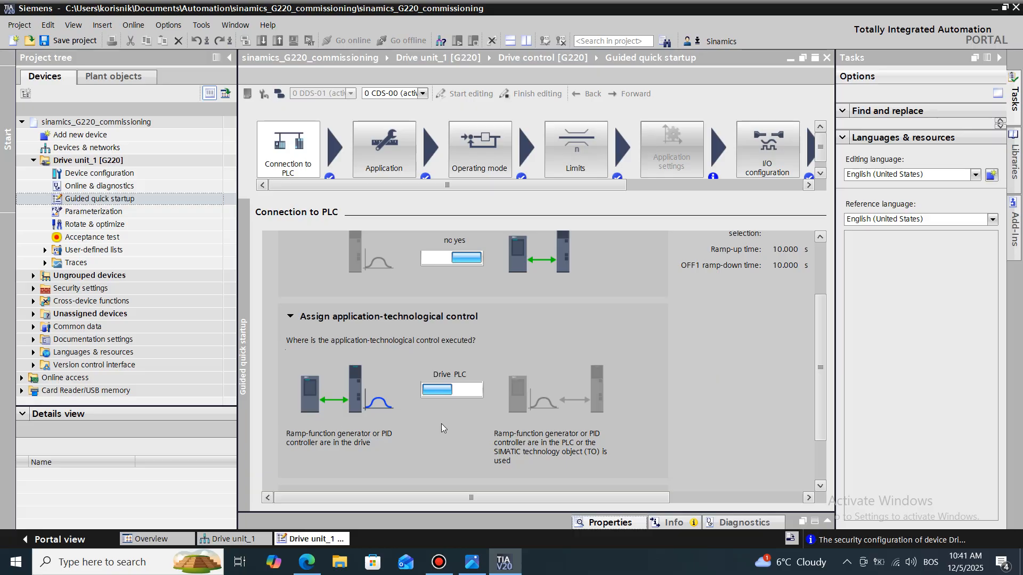
pyautogui.moveTo(823, 410); pyautogui.dragTo(819, 456)
pyautogui.moveTo(654, 497); pyautogui.dragTo(738, 499)
pyautogui.click(722, 478)
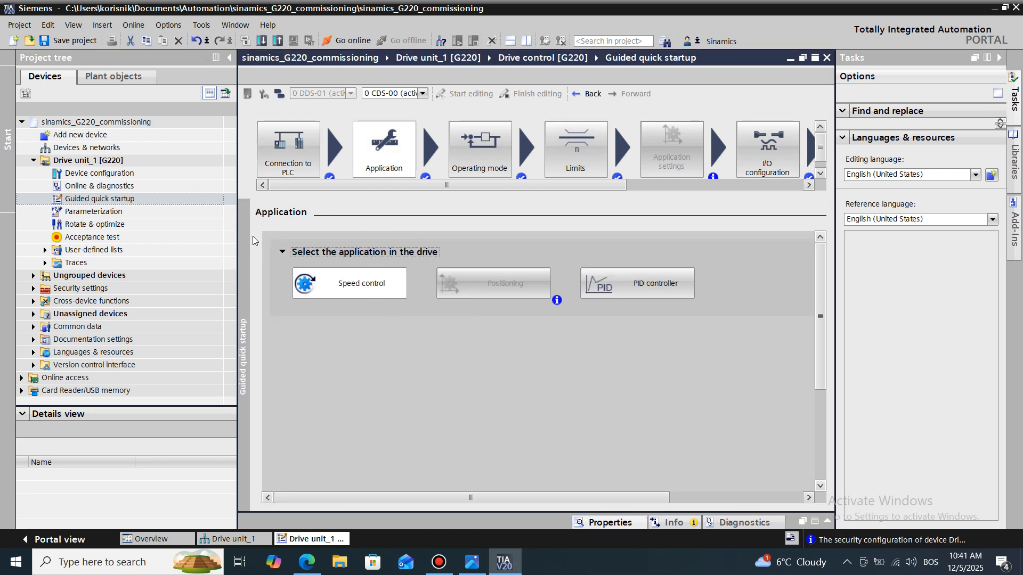
# - Choose speed control as the application in the drive and continue to the operating mode settings
pyautogui.click(347, 297)
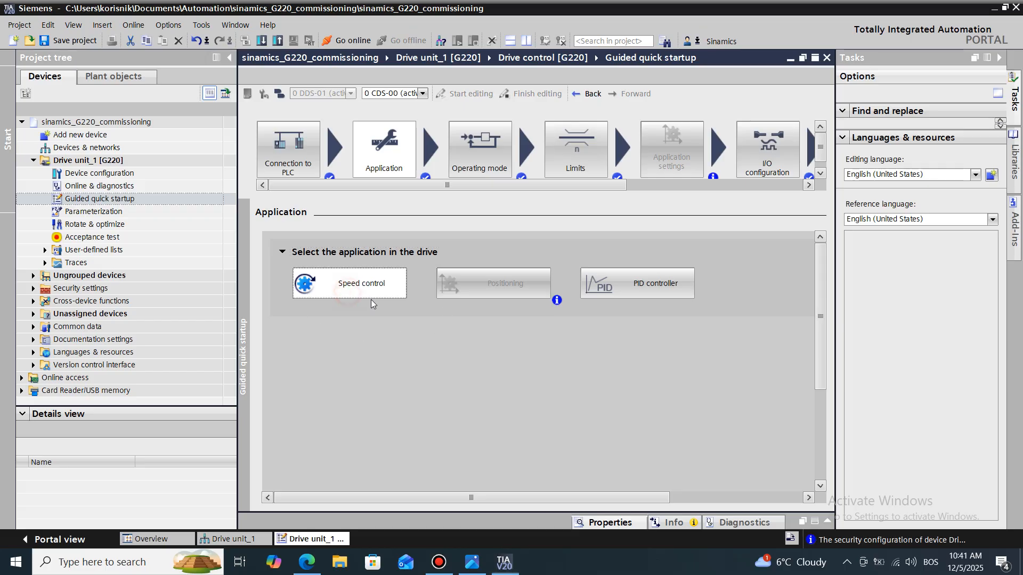
pyautogui.moveTo(822, 377); pyautogui.dragTo(815, 440)
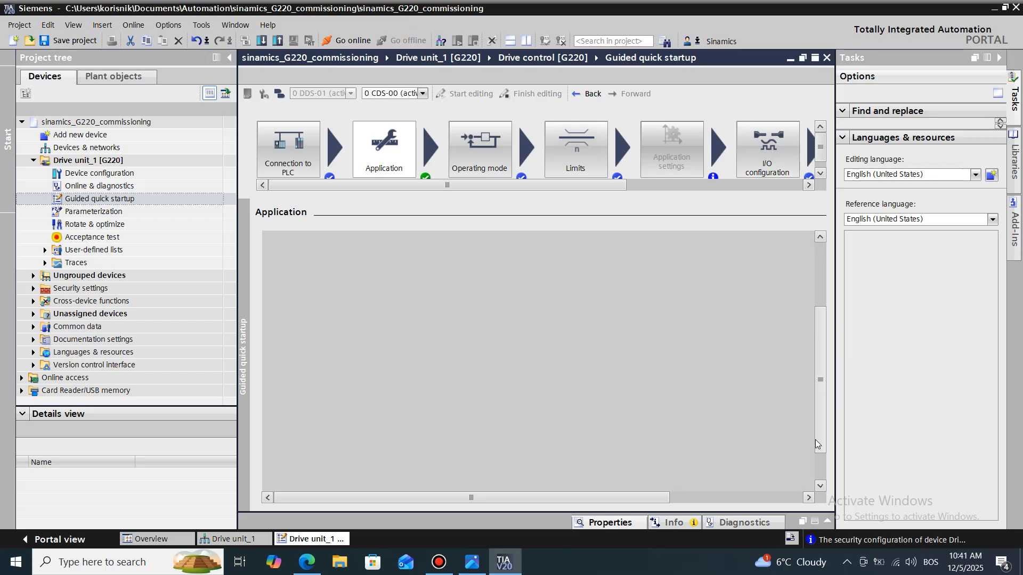
pyautogui.moveTo(628, 497); pyautogui.dragTo(772, 504)
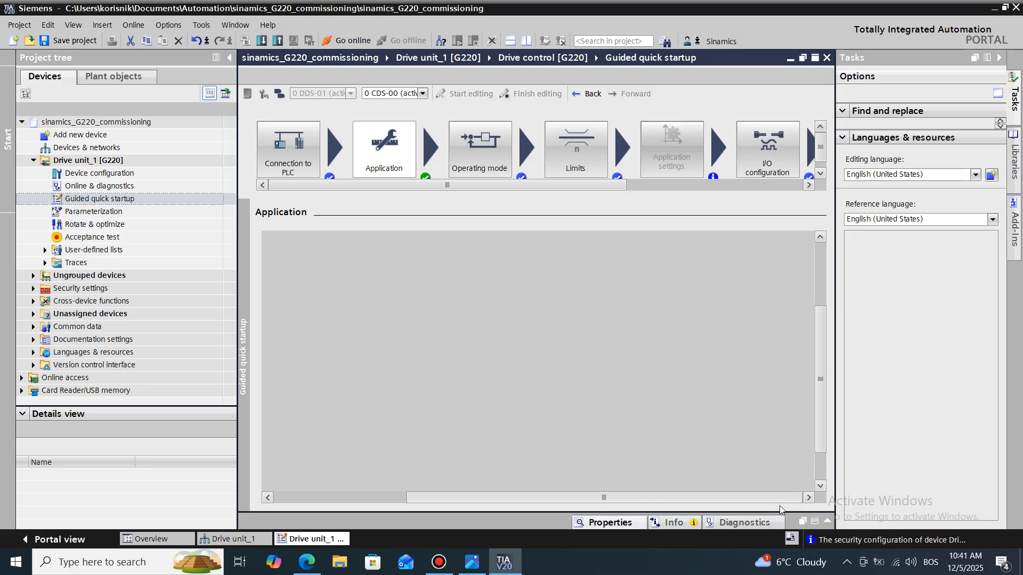
pyautogui.moveTo(815, 433); pyautogui.dragTo(816, 465)
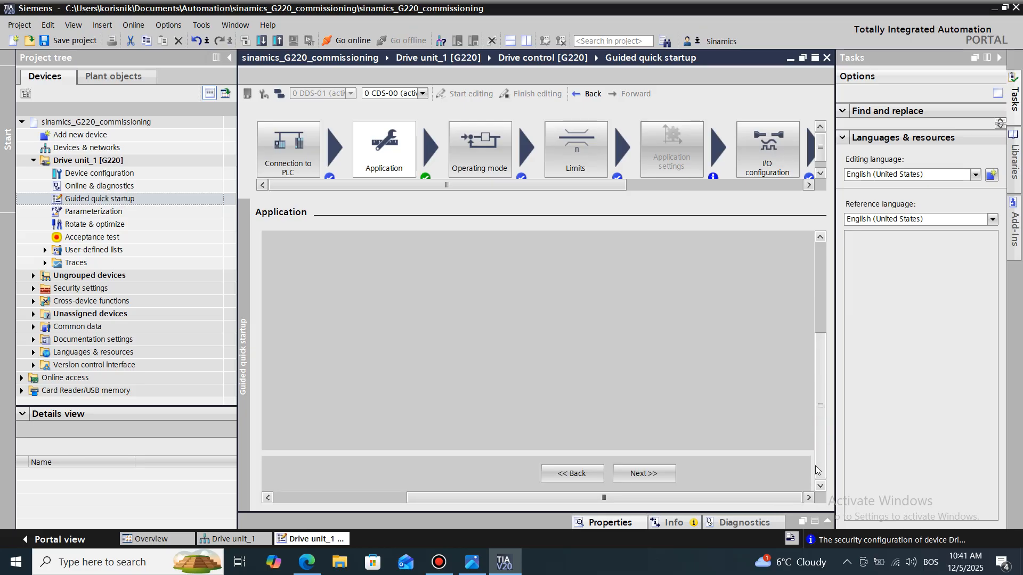
pyautogui.click(645, 474)
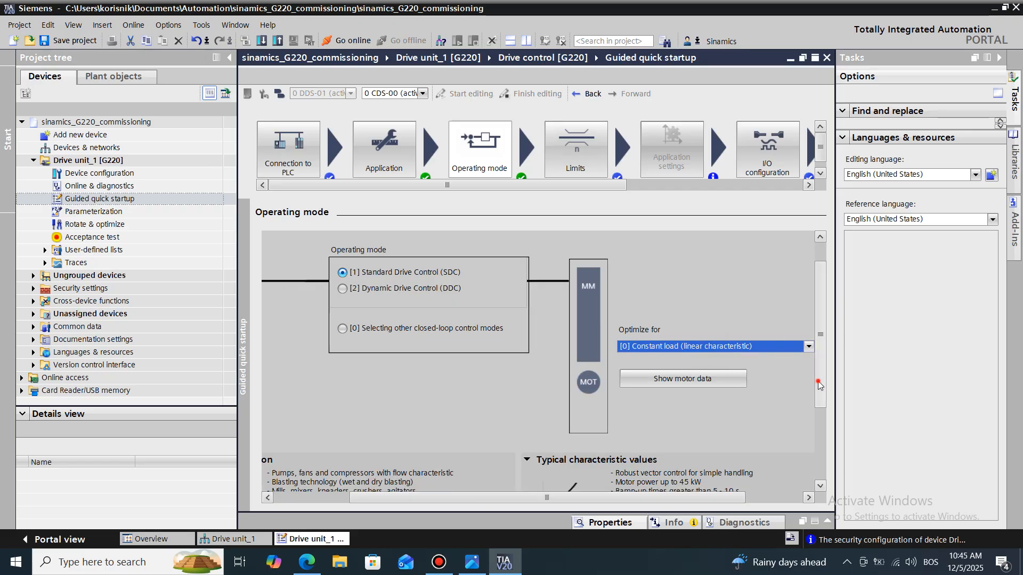
# - Keep Standard Drive Control (SDC) optimized for constant load (linear characteristic) as the operating mode and continue to the limits
pyautogui.moveTo(820, 377); pyautogui.dragTo(819, 429)
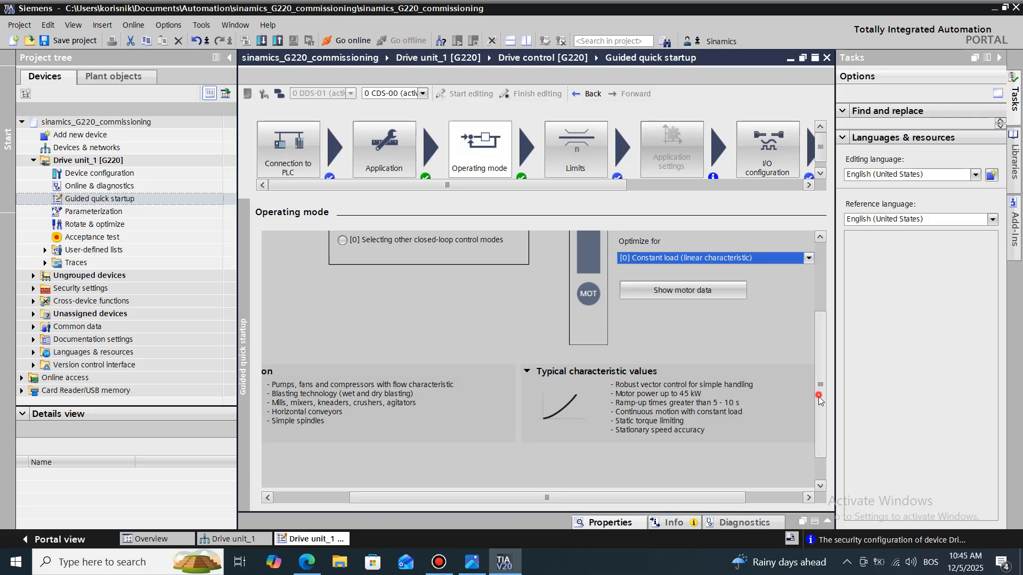
pyautogui.moveTo(816, 394); pyautogui.dragTo(817, 426)
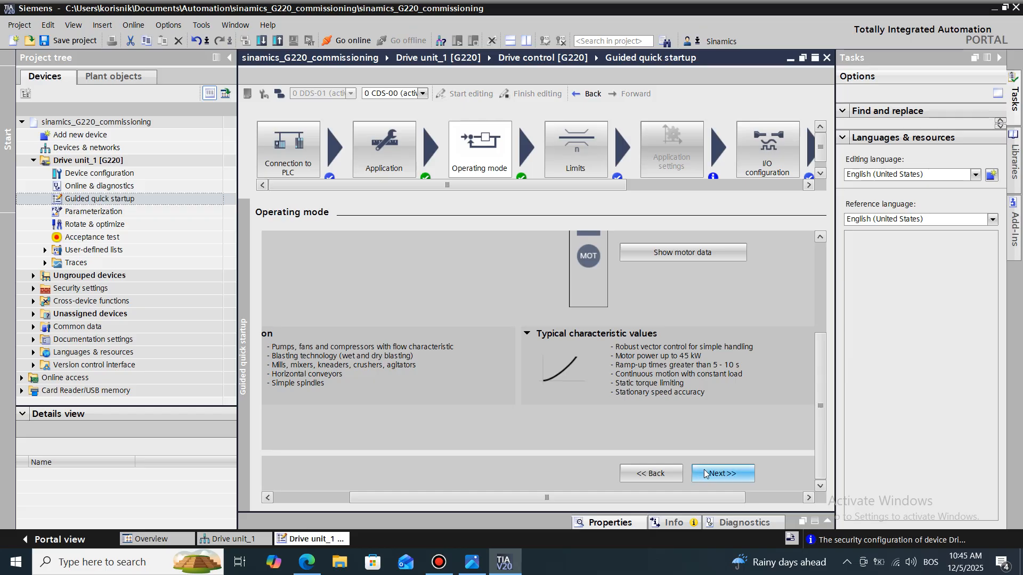
pyautogui.click(723, 473)
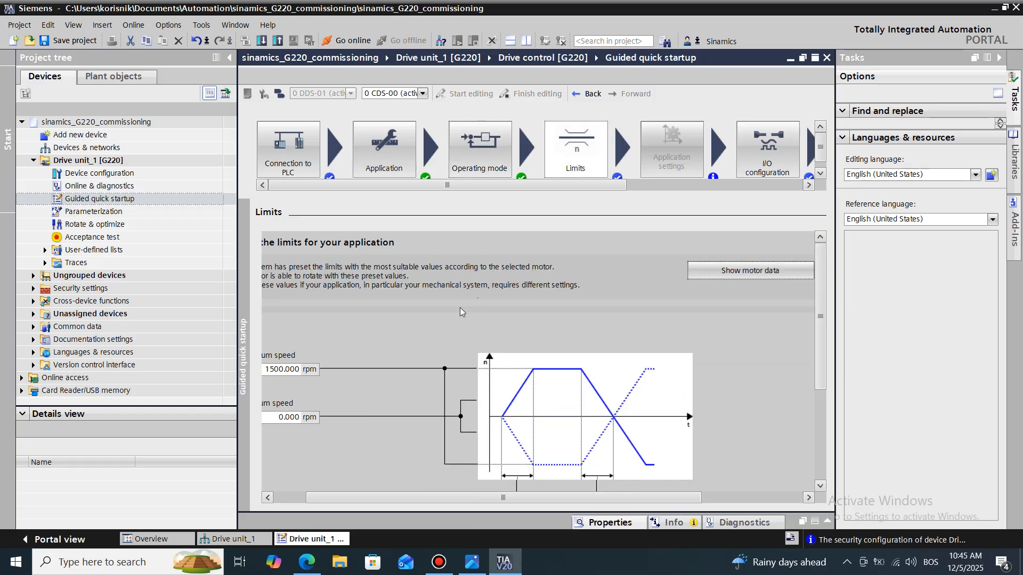
# - Review the preset speed, ramp time, motor current and supply voltage limits, accept them and continue to the I/O configuration
pyautogui.scroll(-3, 461, 312)
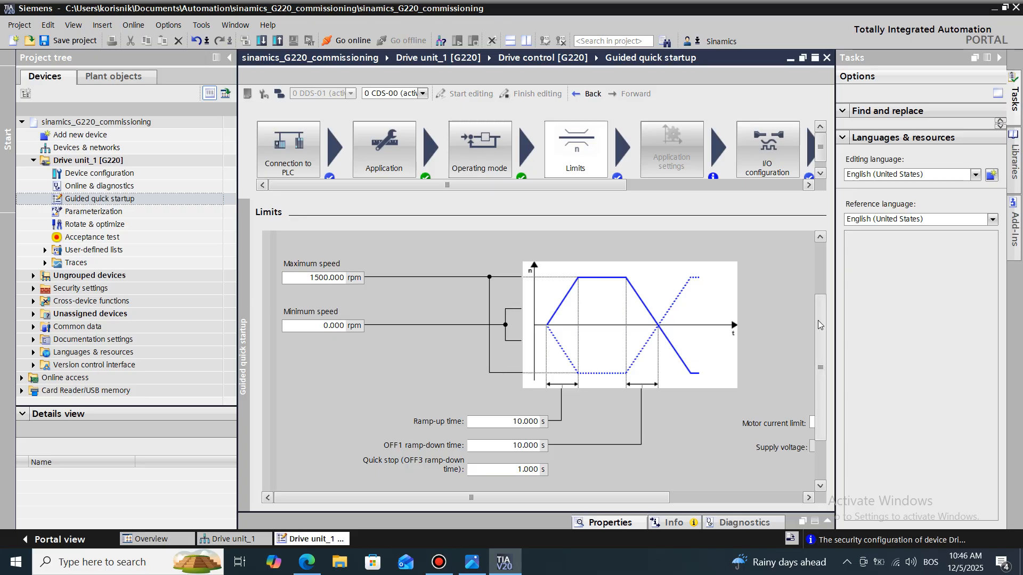
pyautogui.moveTo(820, 326); pyautogui.dragTo(819, 364)
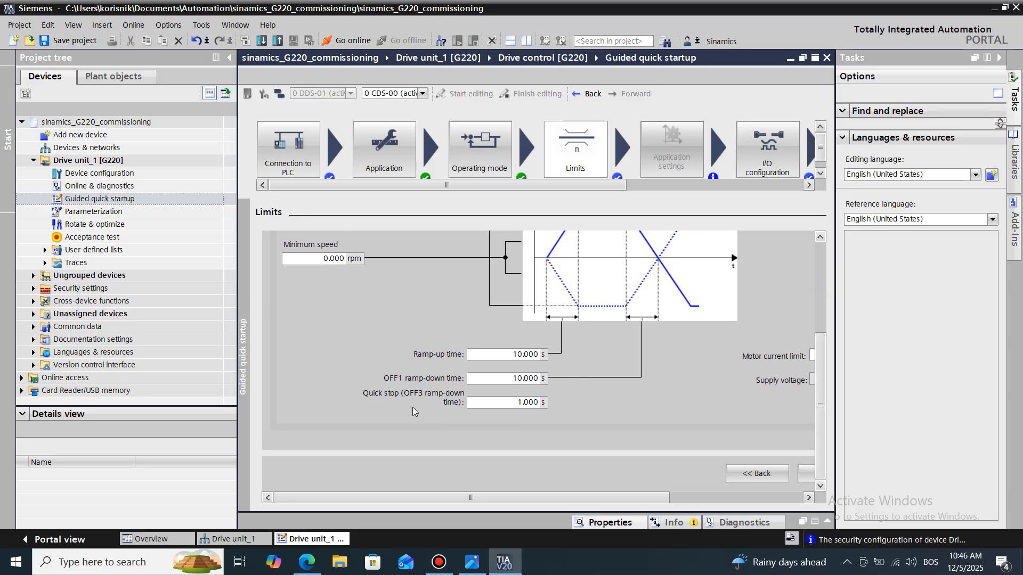
pyautogui.moveTo(600, 496); pyautogui.dragTo(703, 497)
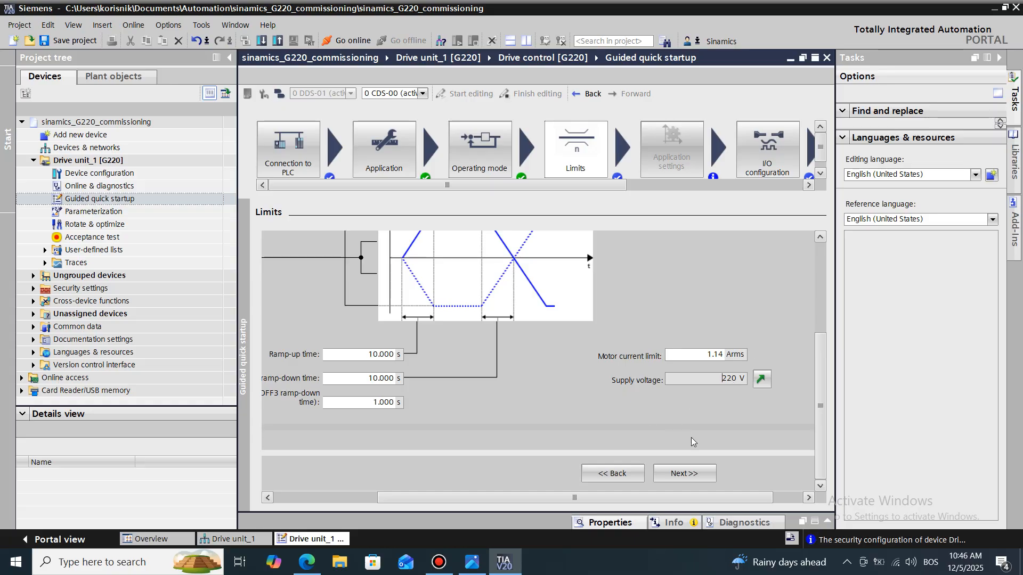
pyautogui.click(684, 474)
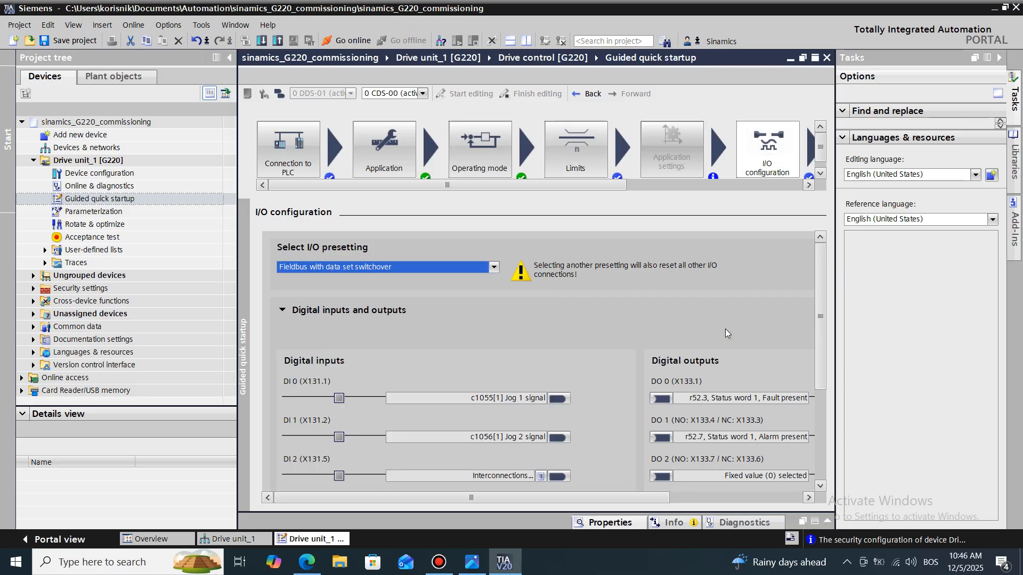
# - Keep the I/O presetting Fieldbus with data set switchover, check the digital inputs and outputs, and continue to the telegrams
pyautogui.moveTo(821, 365); pyautogui.dragTo(731, 493)
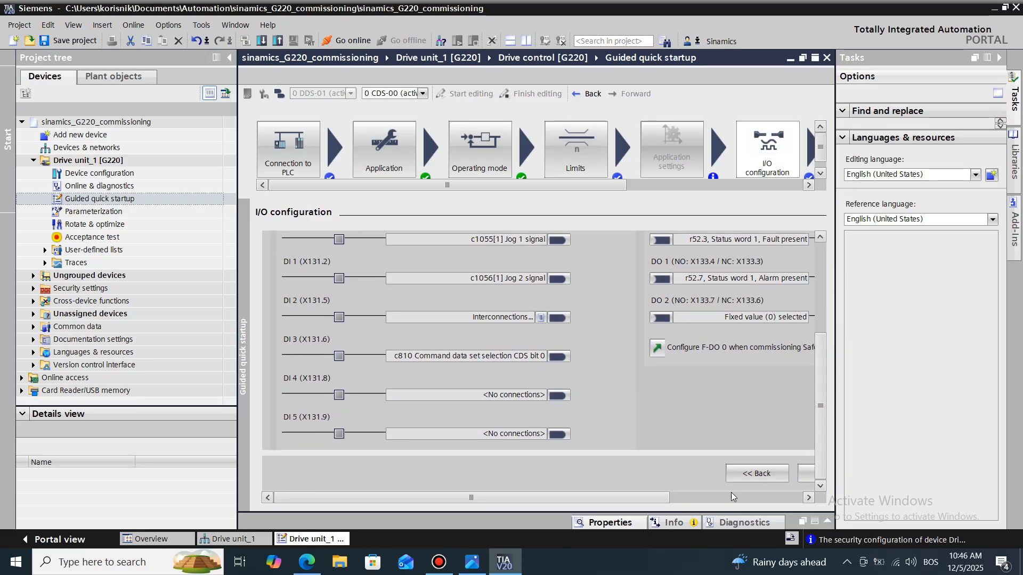
pyautogui.moveTo(662, 499); pyautogui.dragTo(736, 498)
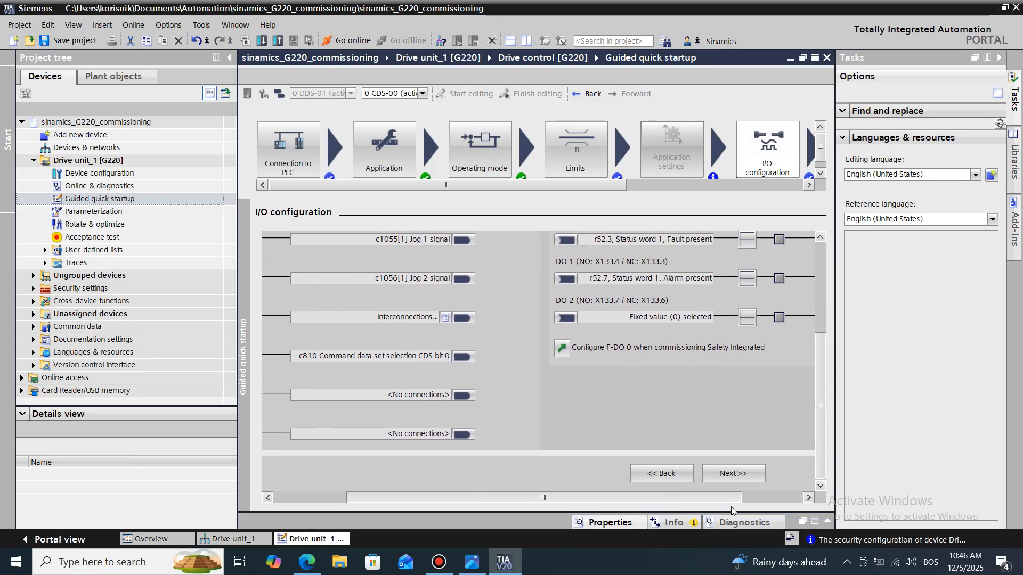
pyautogui.click(735, 472)
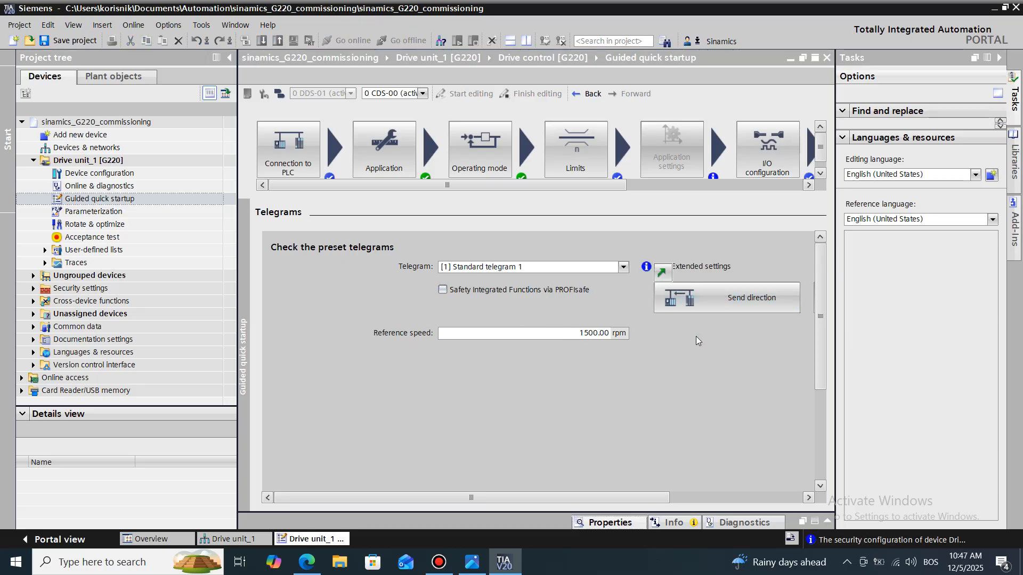
# - Examine the drive's extended telegram configuration, then return to the guided quick startup and inspect the PZD interconnections in send direction
pyautogui.click(662, 273)
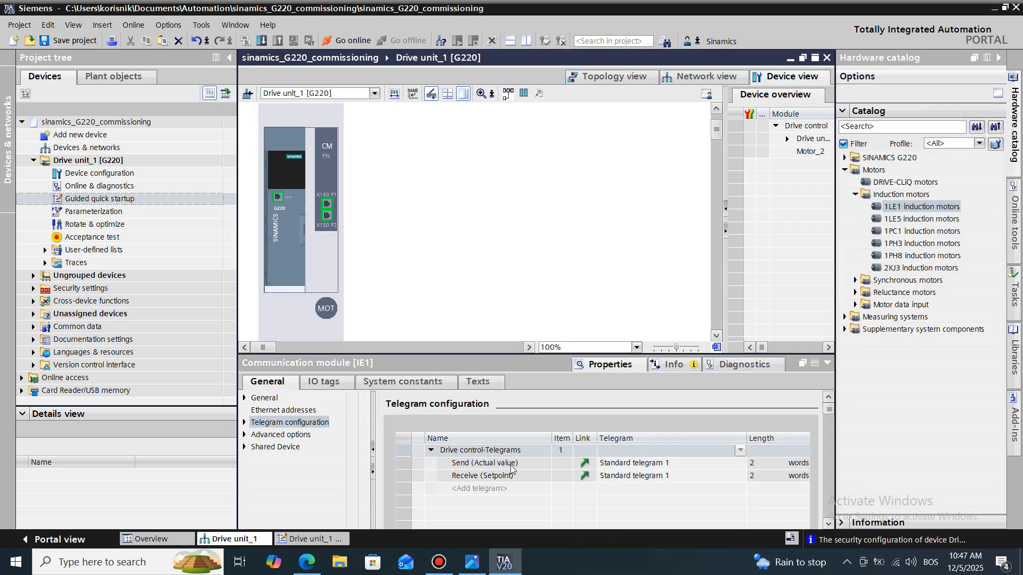
pyautogui.click(244, 422)
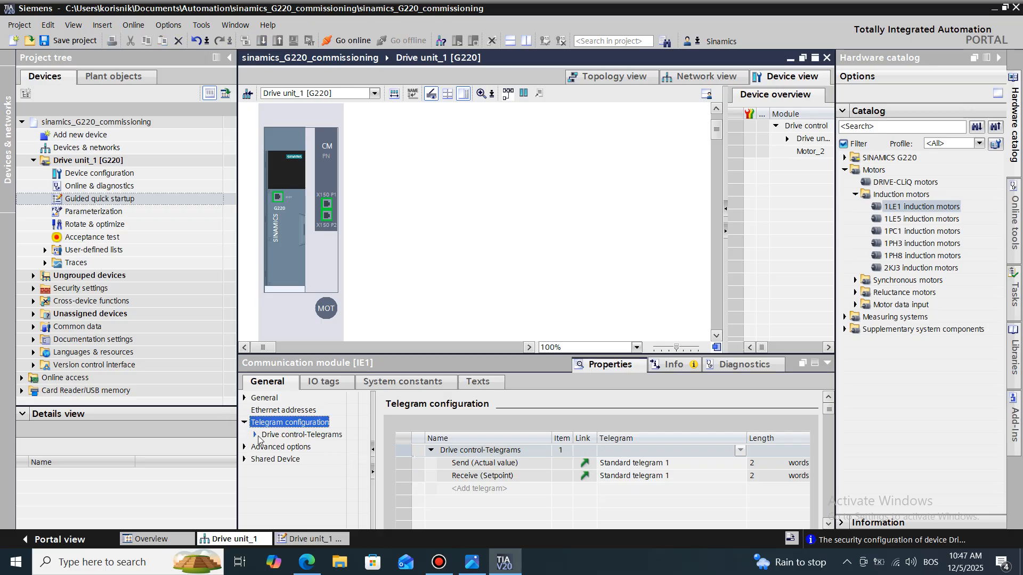
pyautogui.click(255, 434)
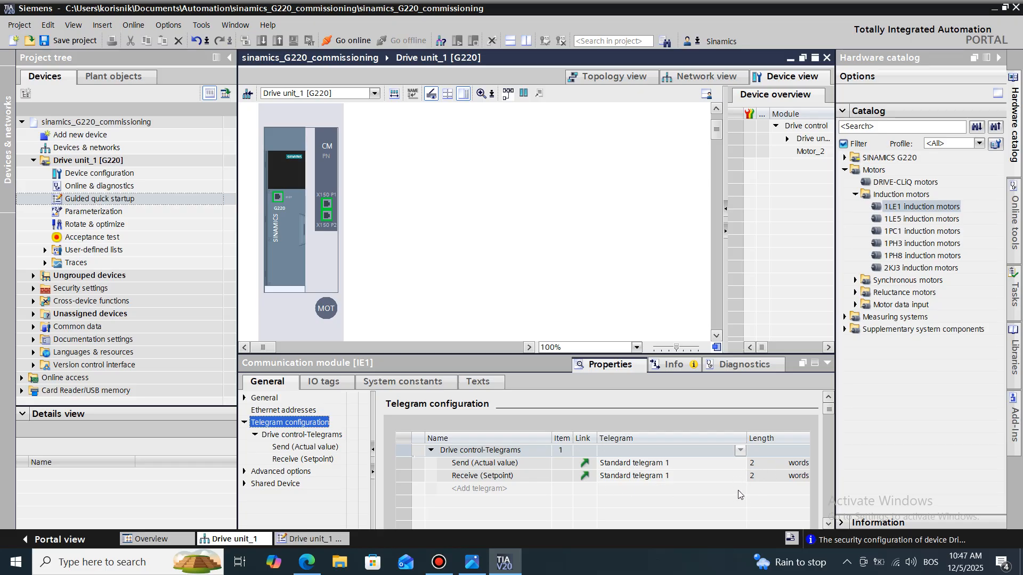
pyautogui.click(320, 539)
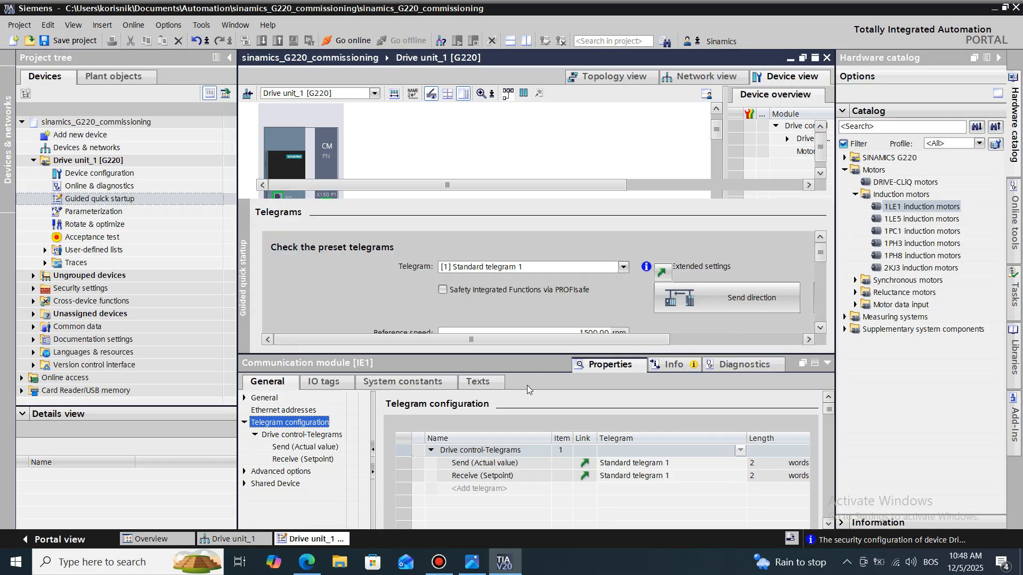
pyautogui.click(700, 302)
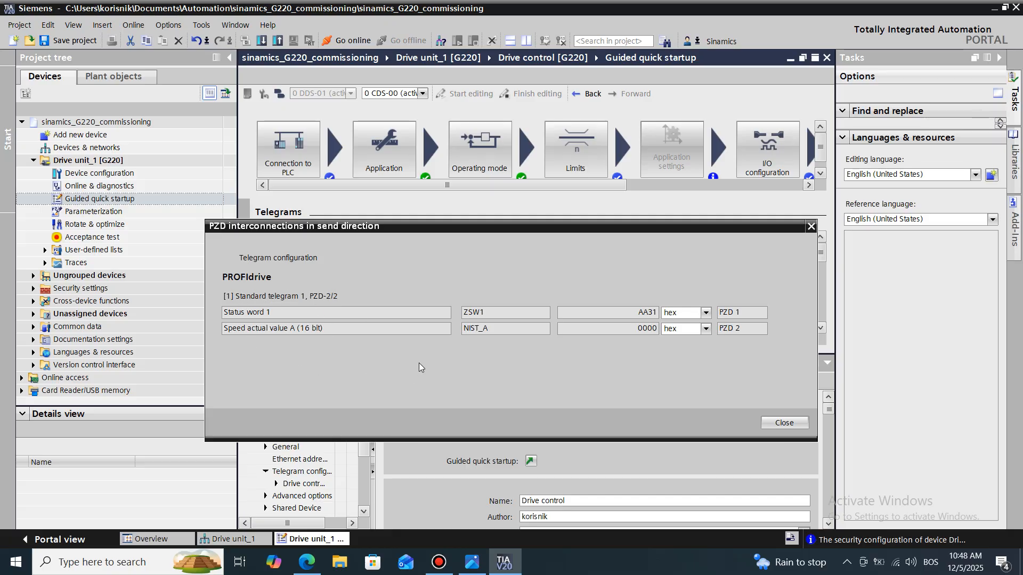
pyautogui.click(786, 424)
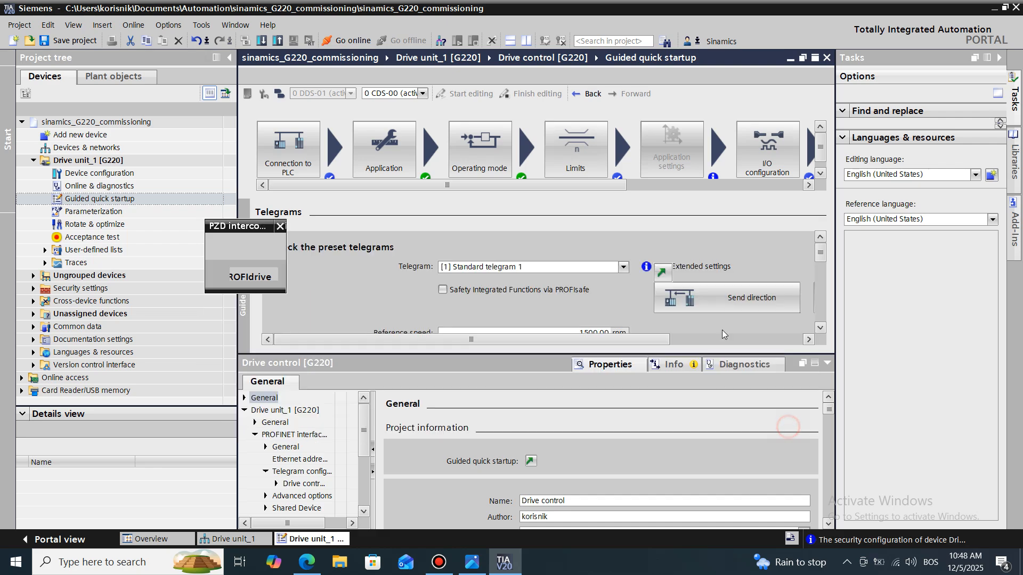
# - Accept Standard telegram 1 without Safety Integrated Functions via PROFIsafe and continue to the Rotate & optimize settings
pyautogui.moveTo(652, 340); pyautogui.dragTo(728, 339)
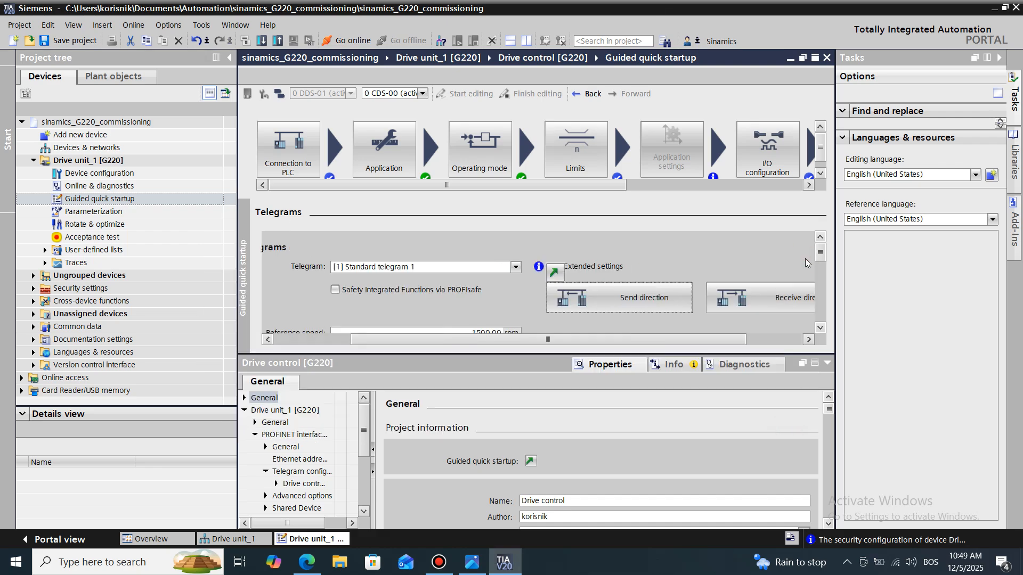
pyautogui.click(631, 366)
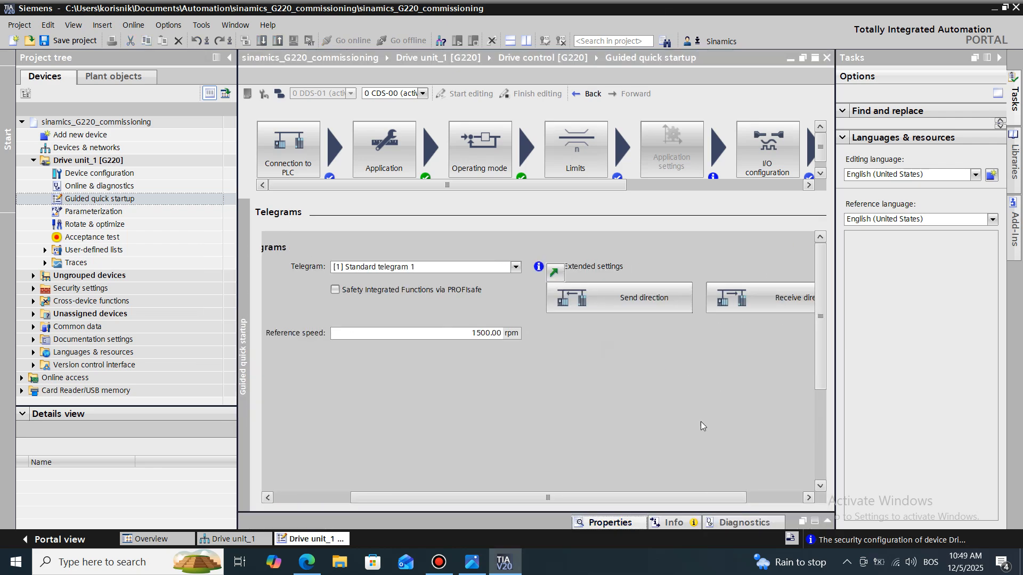
pyautogui.moveTo(652, 497); pyautogui.dragTo(746, 500)
pyautogui.scroll(-5, 804, 426)
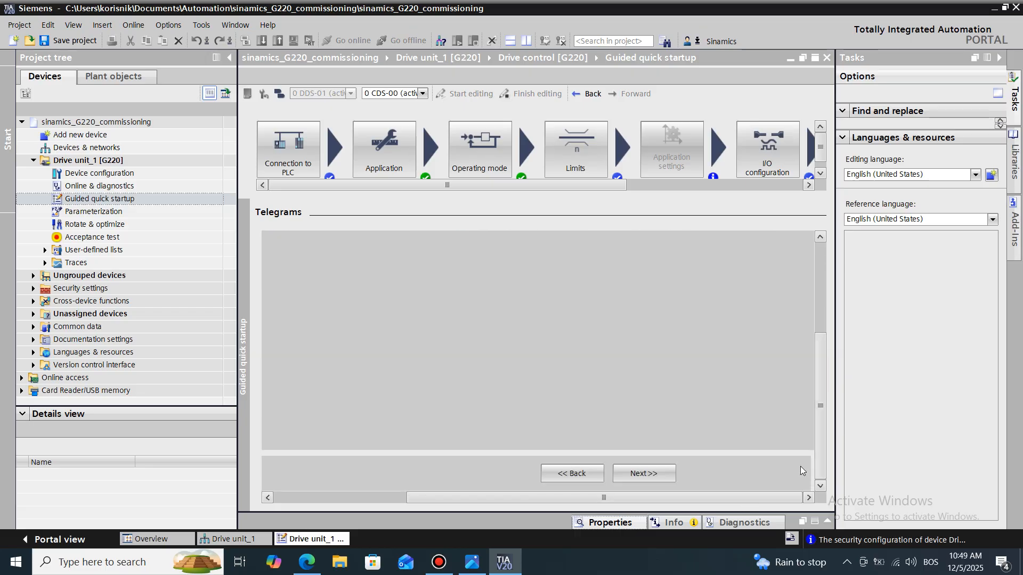
pyautogui.click(644, 473)
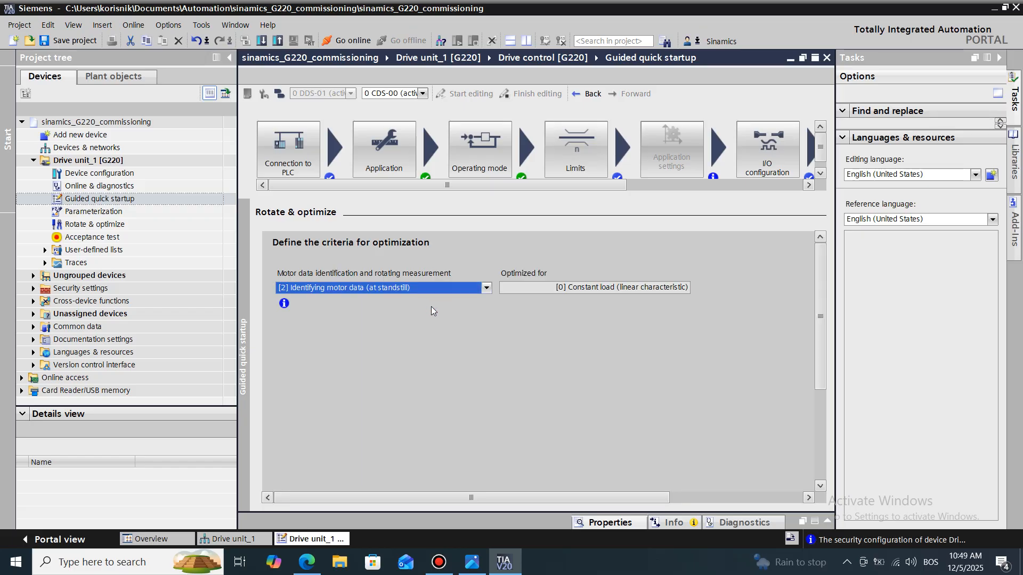
# - Set motor data identification and rotating measurement to No optimization and continue to the configuration summary
pyautogui.click(434, 288)
pyautogui.click(377, 297)
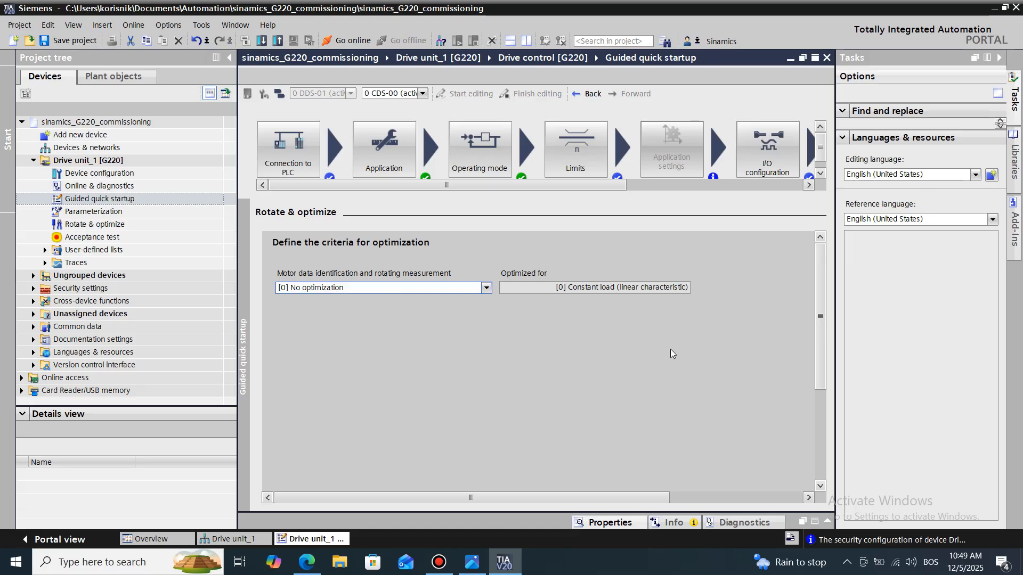
pyautogui.moveTo(819, 354); pyautogui.dragTo(771, 454)
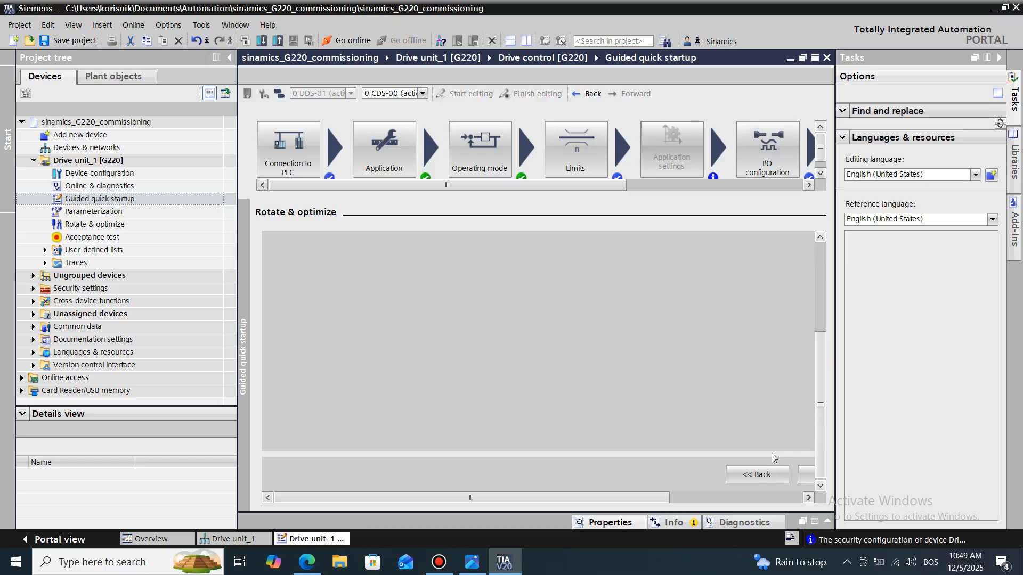
pyautogui.moveTo(670, 497); pyautogui.dragTo(737, 493)
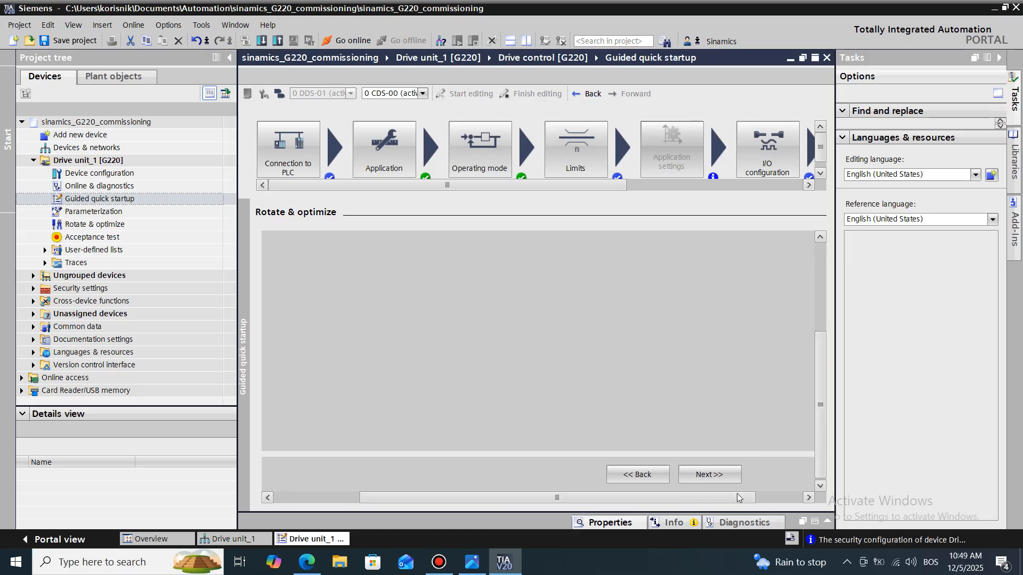
pyautogui.click(708, 473)
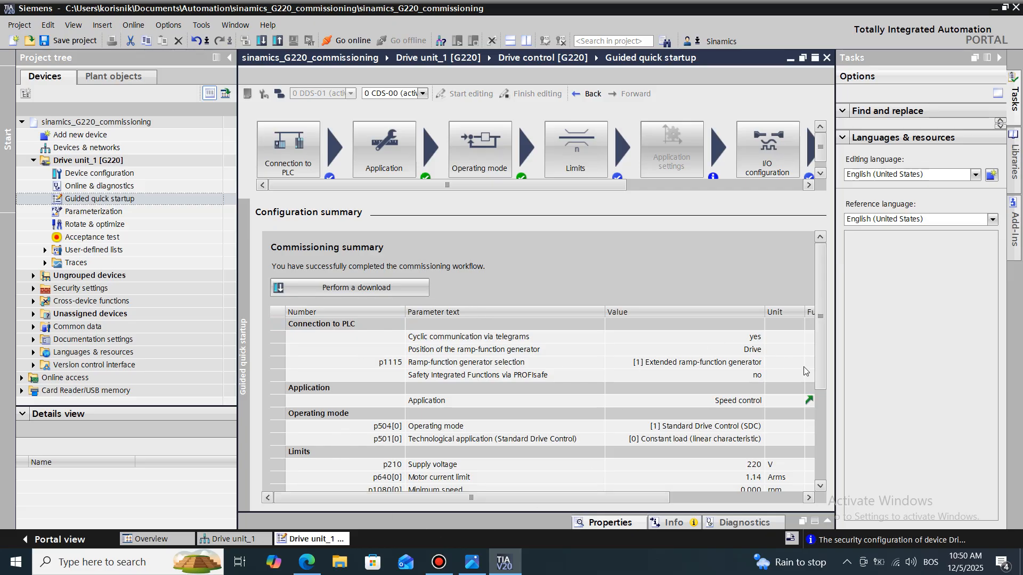
# - Examine the commissioning summary's PLC connection, application, operating mode and limit parameters, including the further settings column
pyautogui.moveTo(825, 369); pyautogui.dragTo(822, 446)
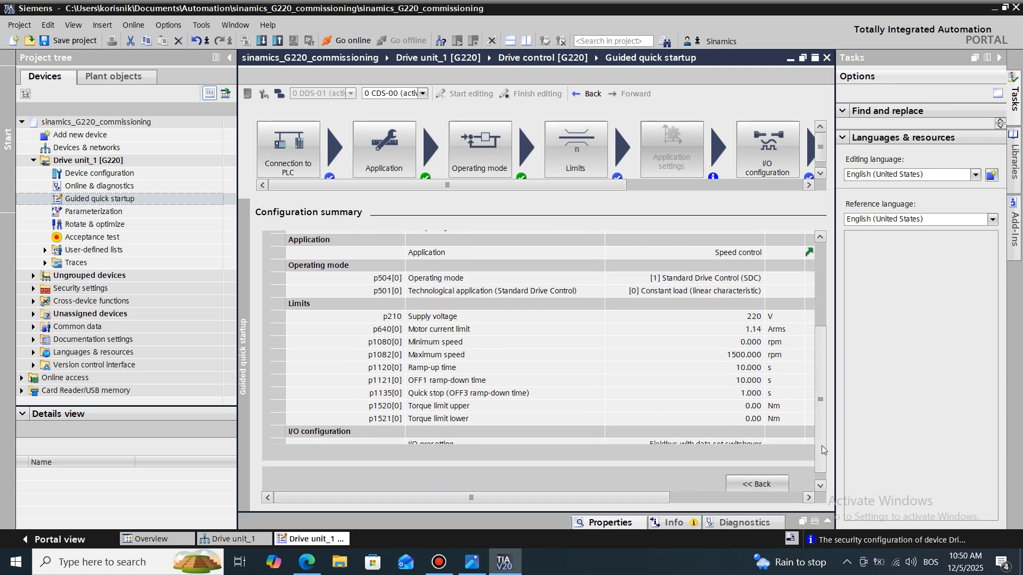
pyautogui.moveTo(821, 391); pyautogui.dragTo(820, 409)
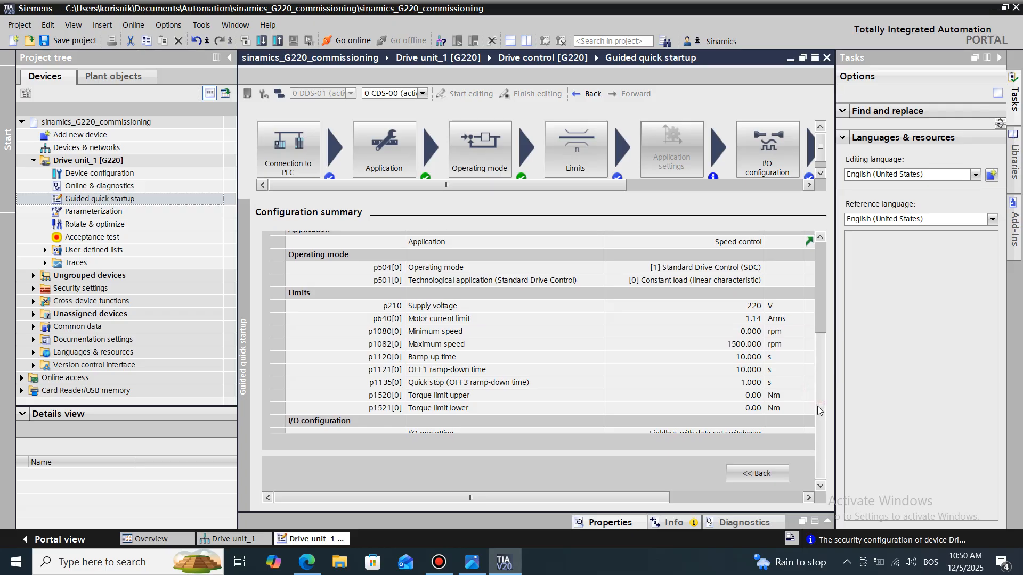
pyautogui.scroll(4, 818, 406)
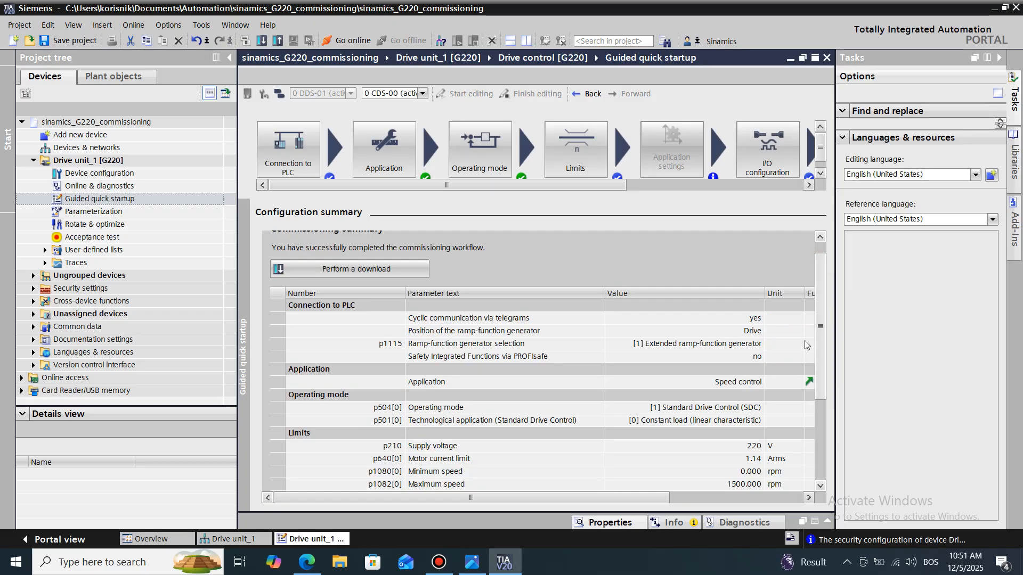
pyautogui.scroll(-4, 820, 340)
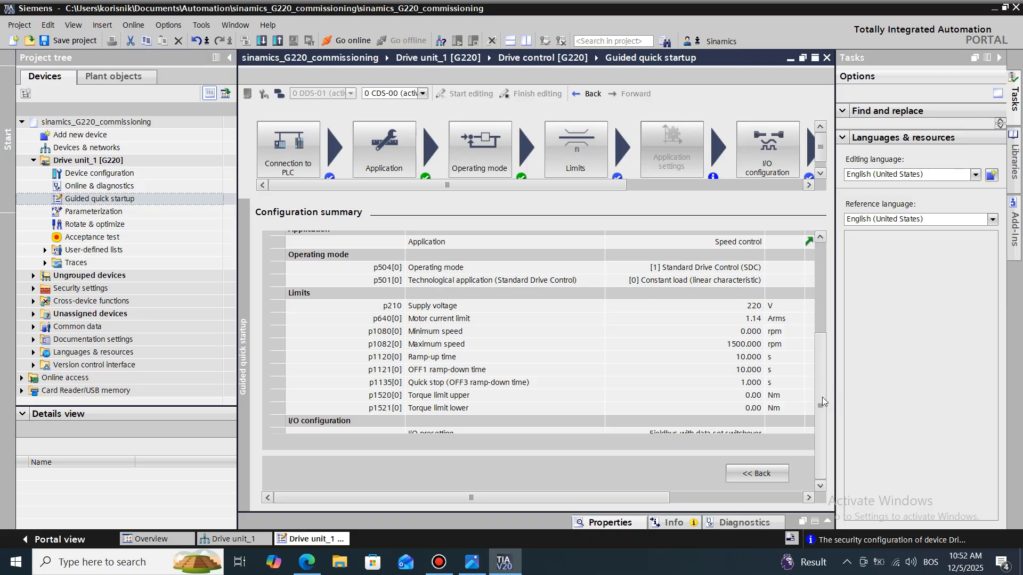
pyautogui.moveTo(660, 499); pyautogui.dragTo(778, 499)
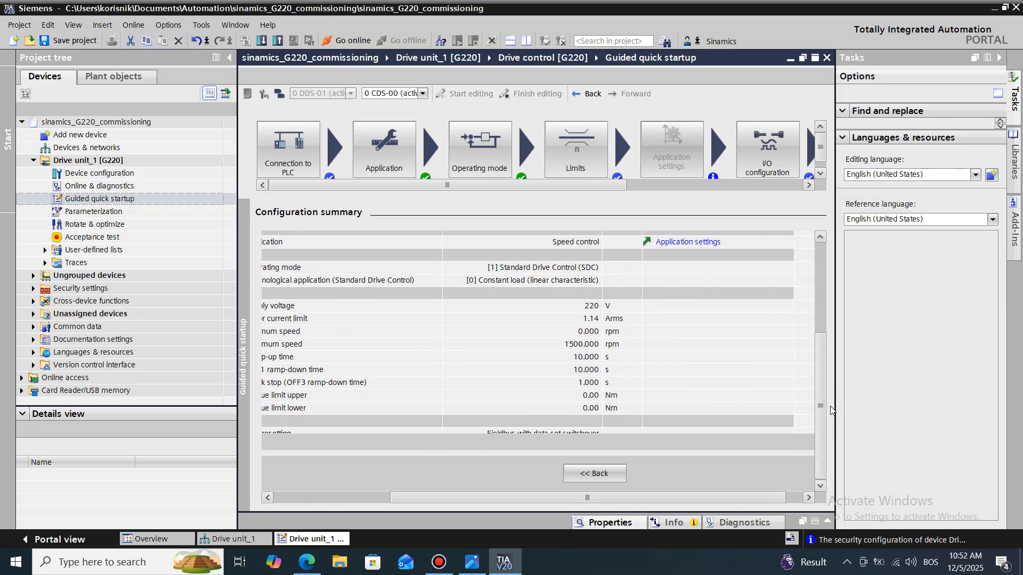
pyautogui.scroll(4, 810, 260)
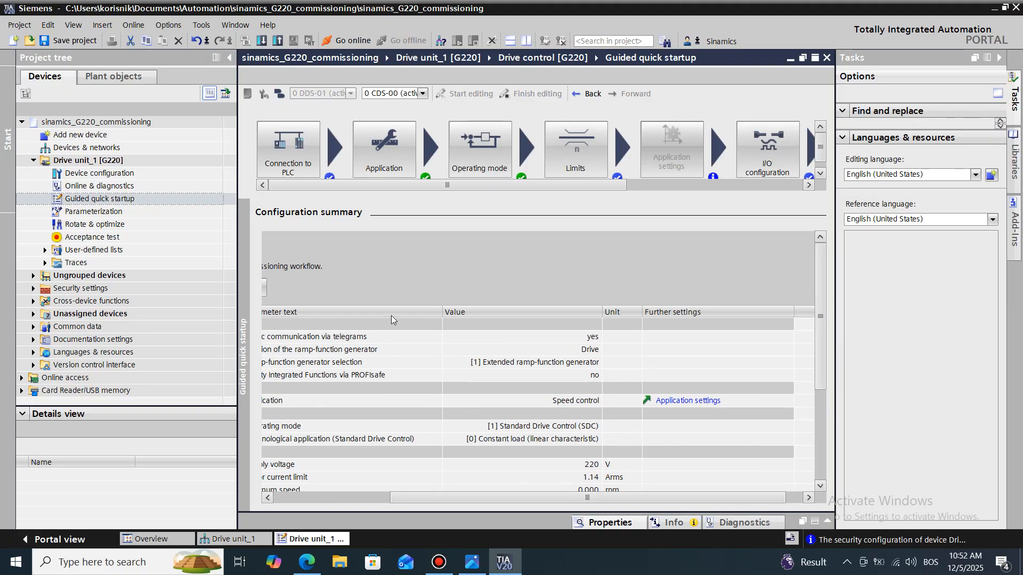
pyautogui.moveTo(404, 503); pyautogui.dragTo(297, 499)
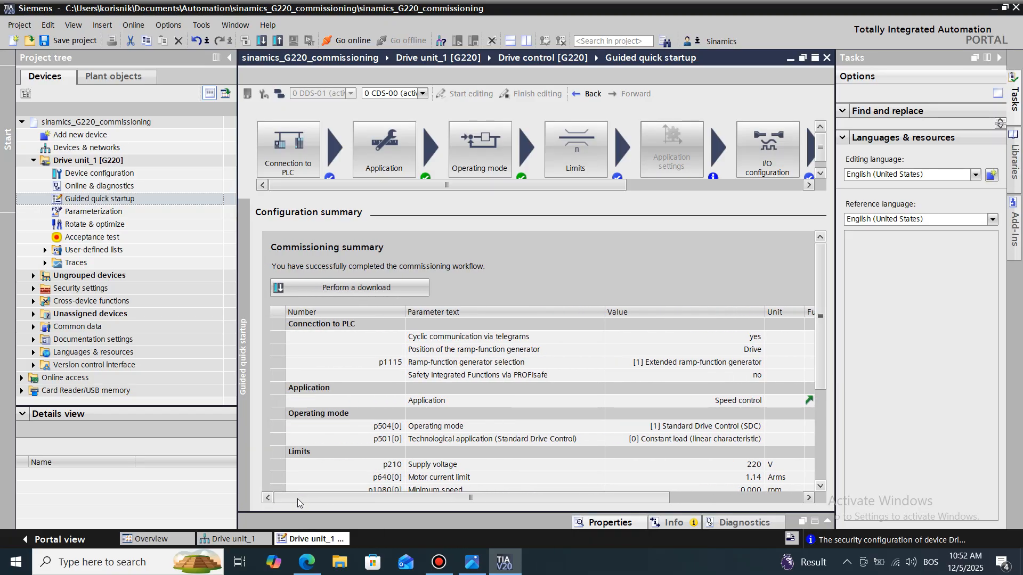